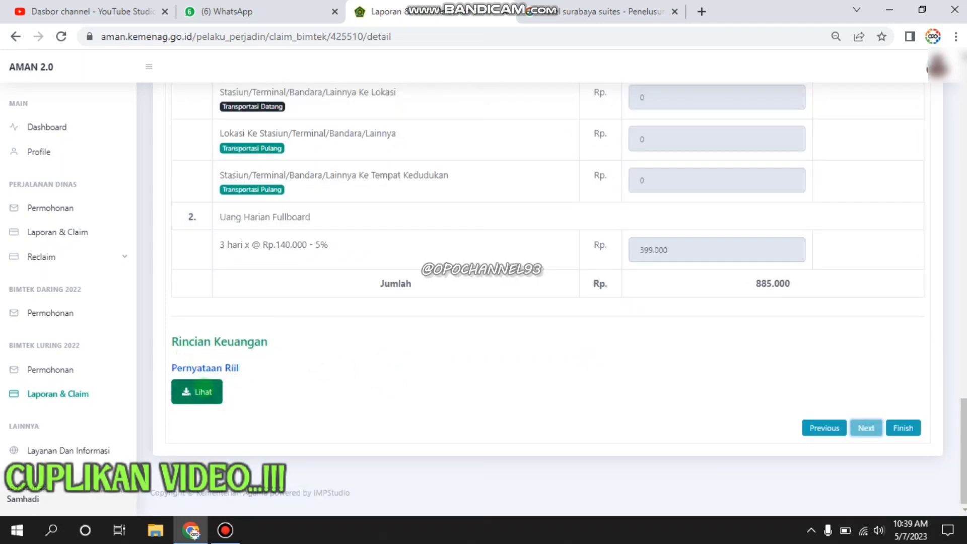
Step: View the Pernyataan Riil document under Rincian Keuangan, finish the training claim and confirm the submission
click(197, 392)
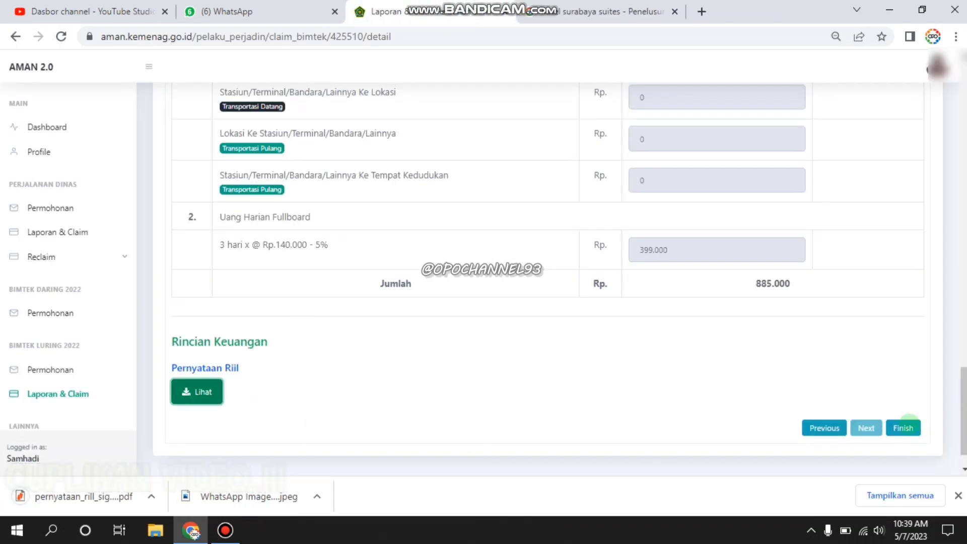
click(905, 427)
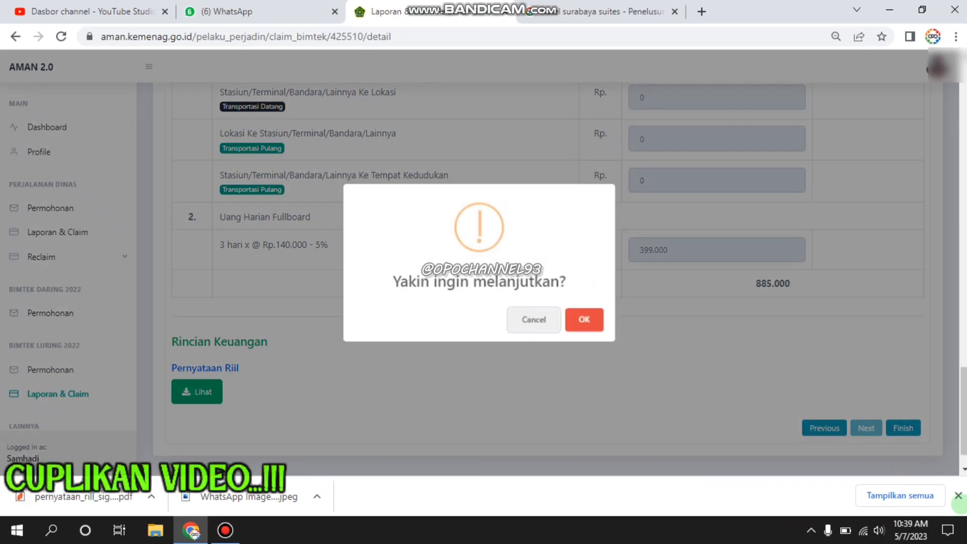
click(959, 495)
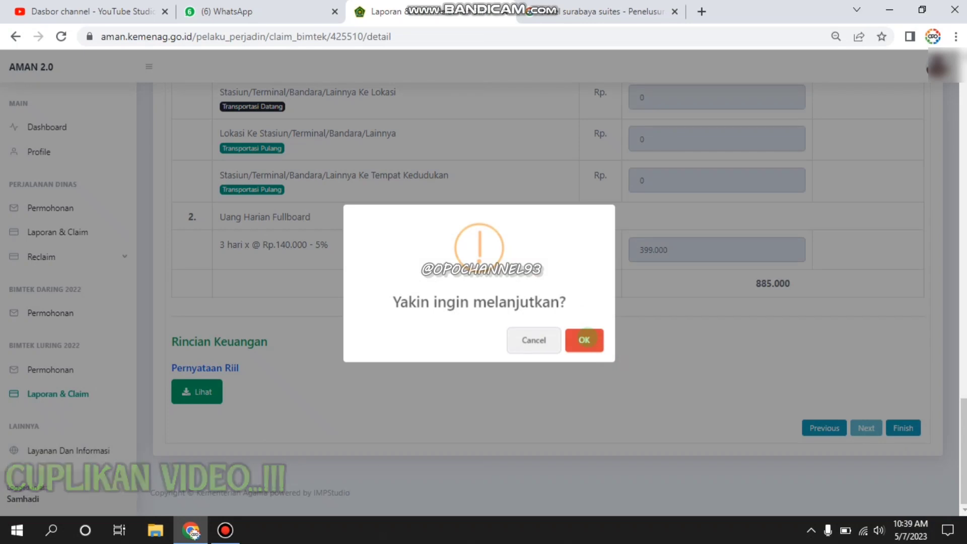
click(585, 338)
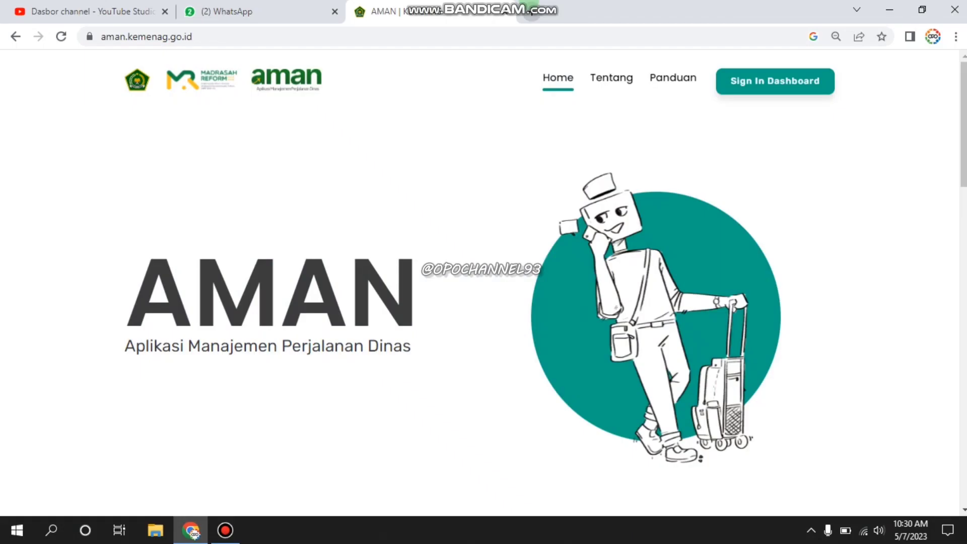
Step: Enter the AMAN dashboard from the home page and log out of the account that is signed in
click(517, 224)
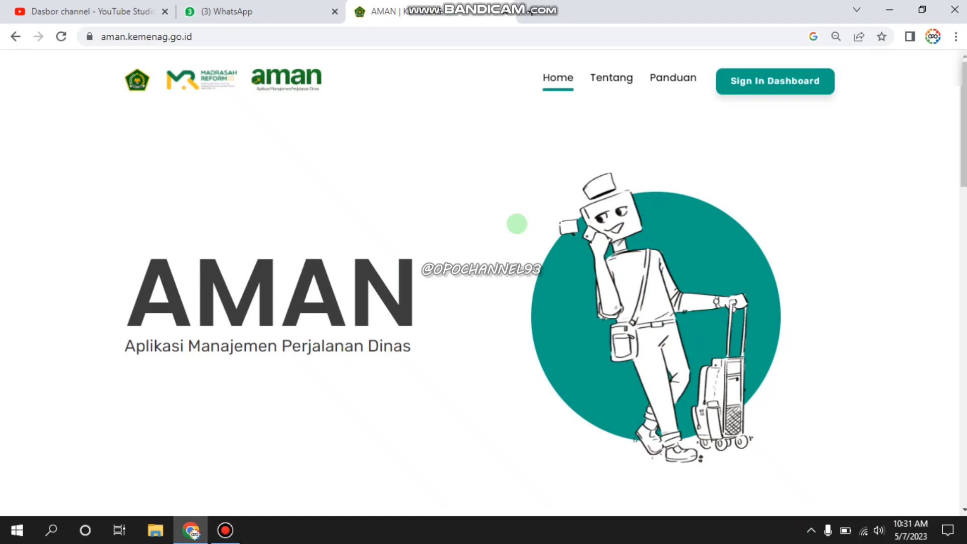
click(760, 81)
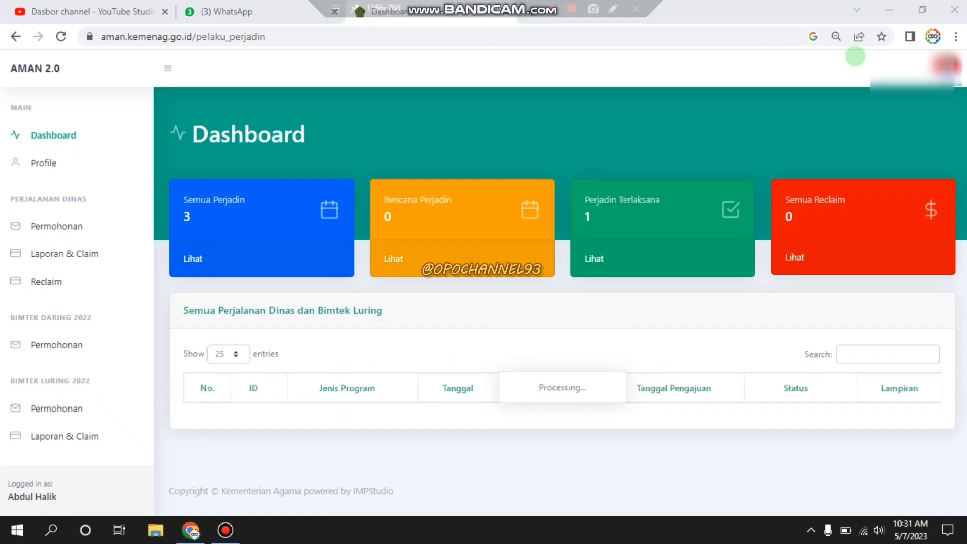
click(945, 65)
click(894, 179)
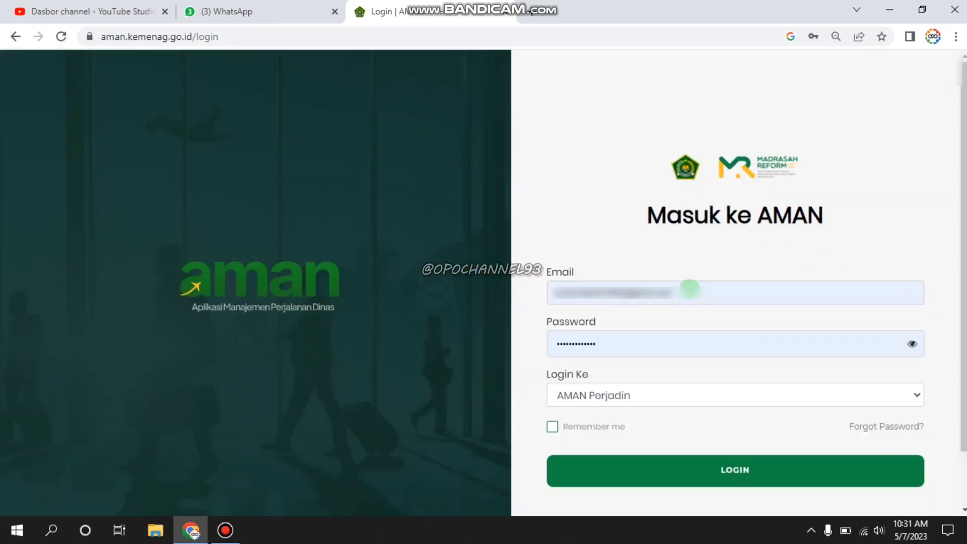
Step: Replace the login email and password with another saved account's credentials and submit the login to AMAN Perjadin
click(690, 289)
drag(714, 288, 555, 288)
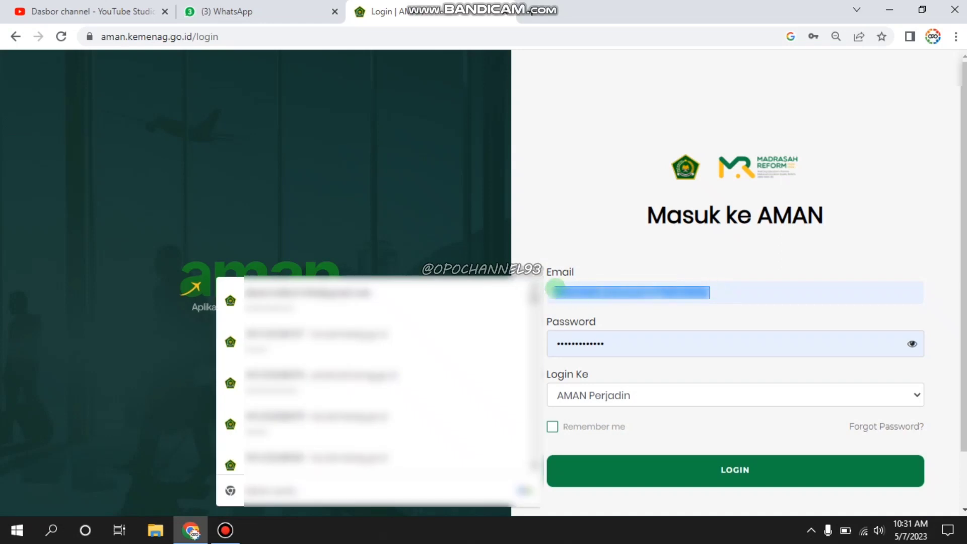
text(19)
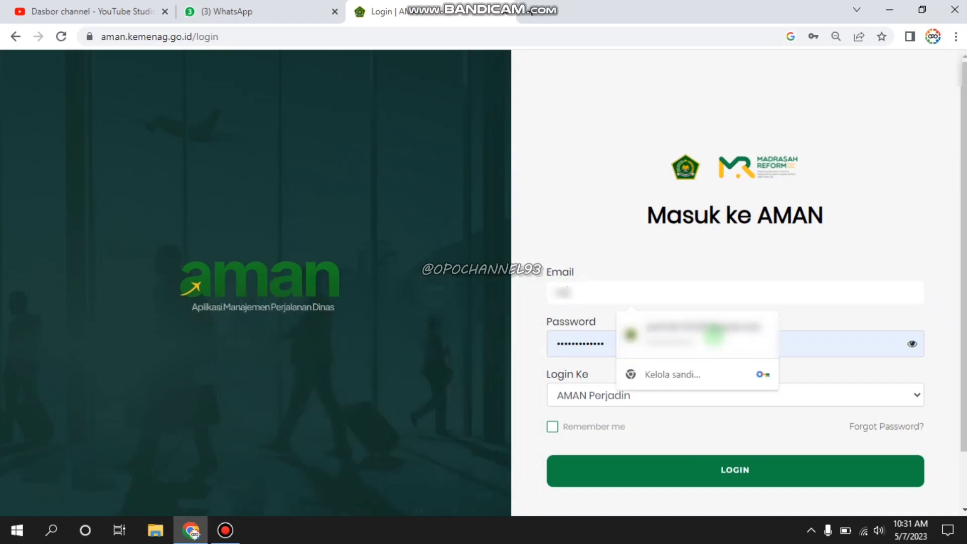
click(714, 333)
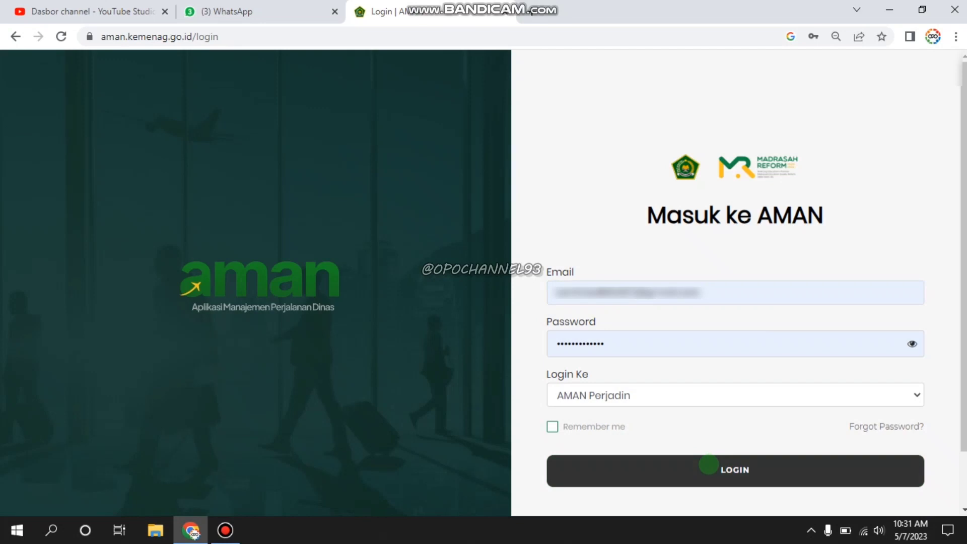
click(709, 464)
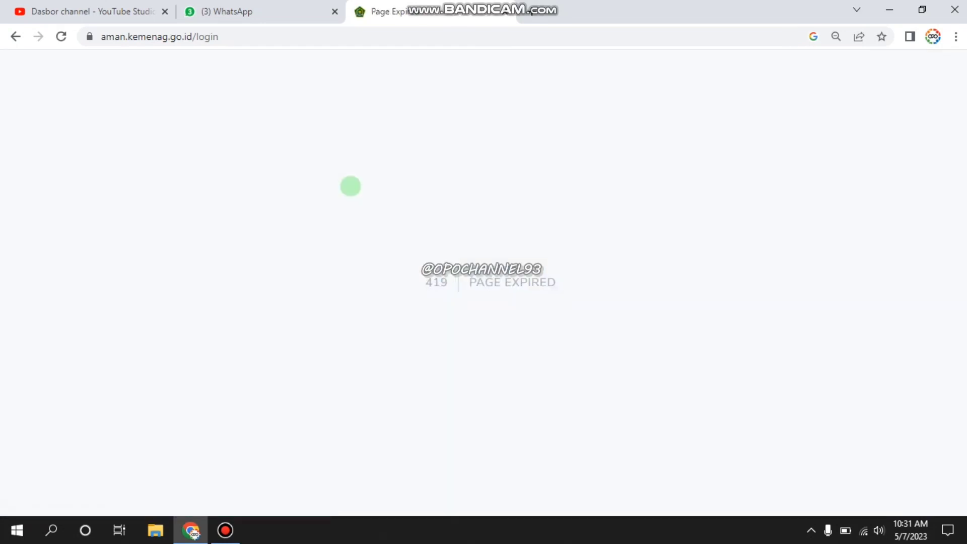
Step: Reload the expired login page, resubmit the form, and log in to AMAN Perjadin with the filled-in credentials
click(61, 36)
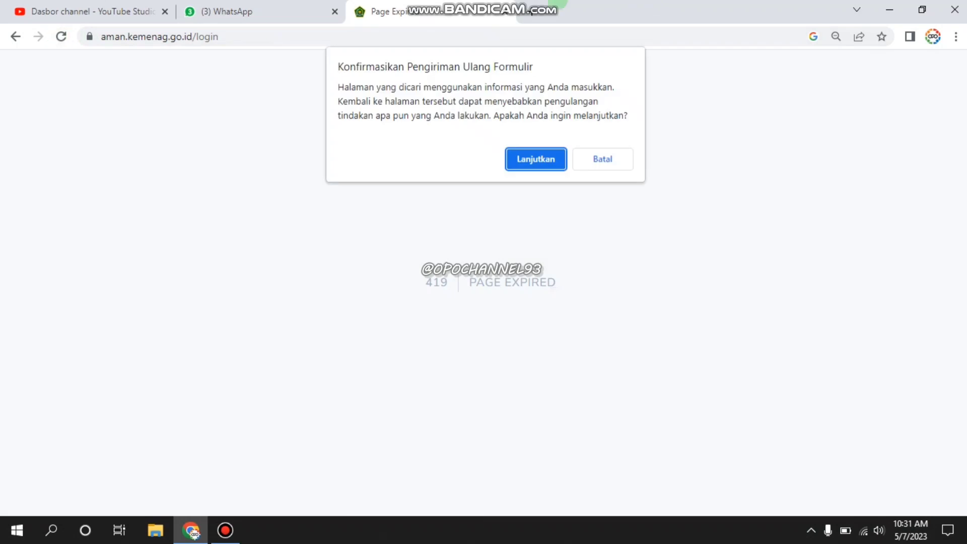
click(535, 158)
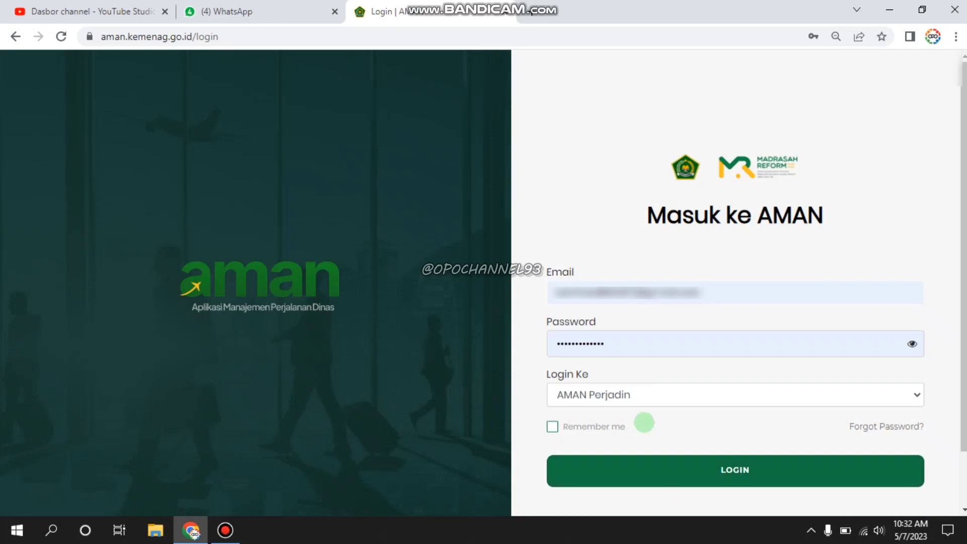
click(660, 464)
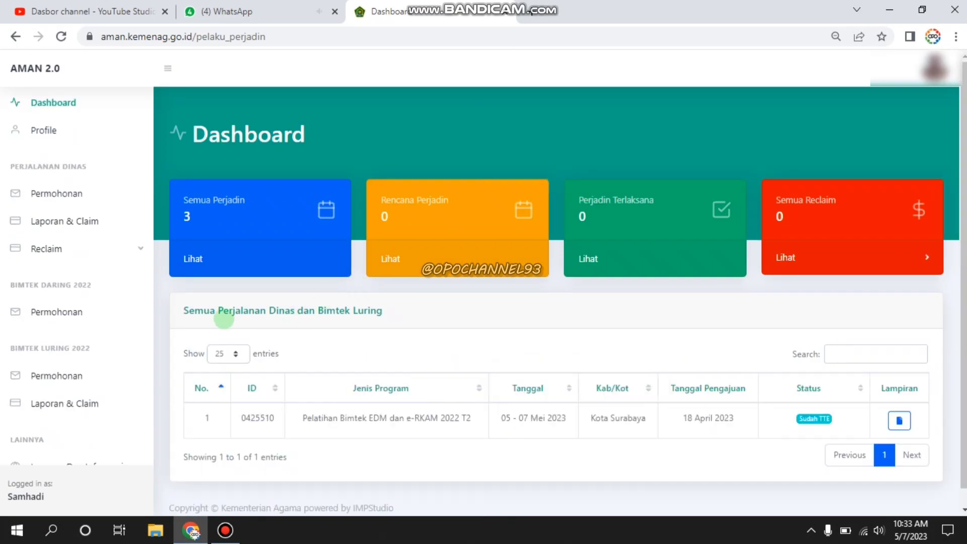
Step: Open the Bimtek Luring 2022 Laporan & Claim list and open the claim for the 05 - 07 Mei 2023 training in Kota Surabaya
key(ctrl+minus)
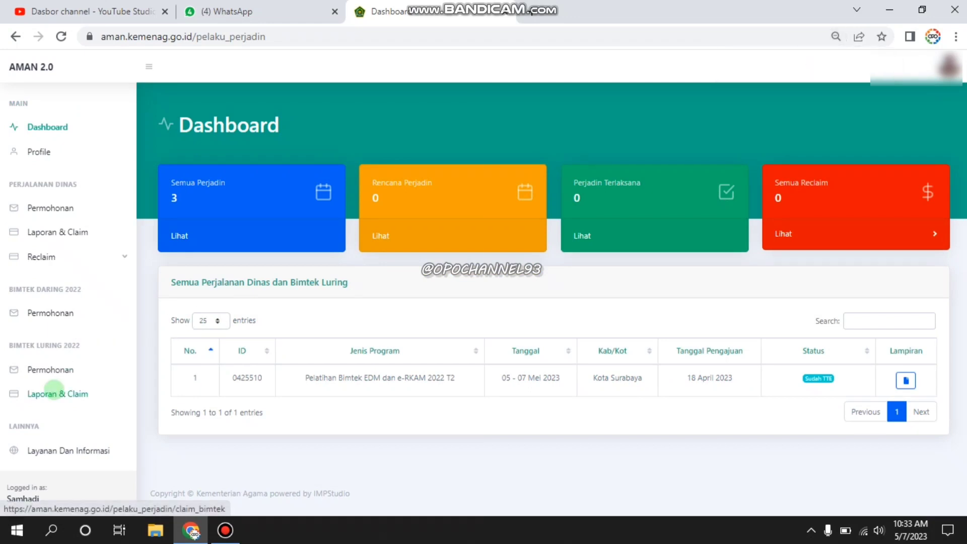
click(68, 393)
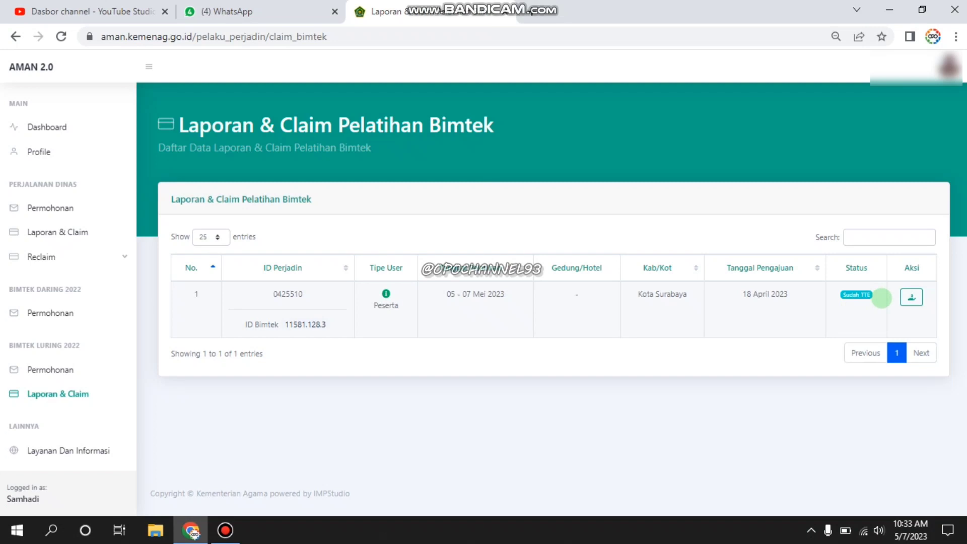
click(911, 297)
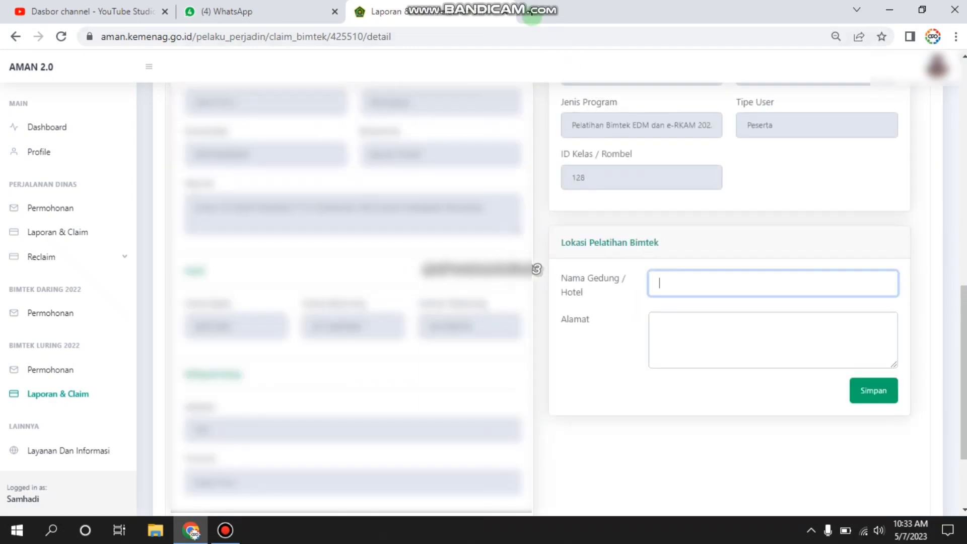
Step: Search Google for "hotel surabaya suites" and copy the name "Surabaya Suites Hotel Powered by Archipelago" into the claim's Nama Gedung / Hotel field
click(531, 12)
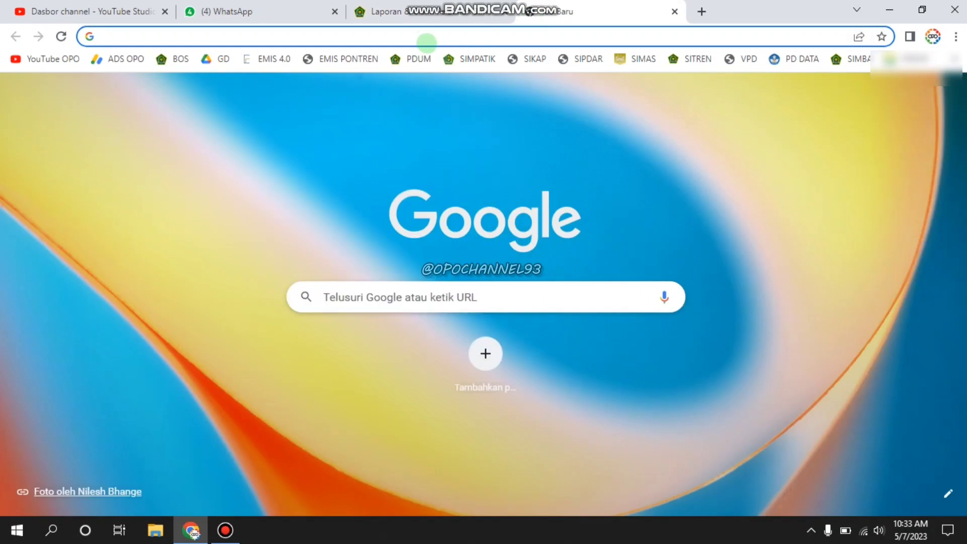
click(425, 40)
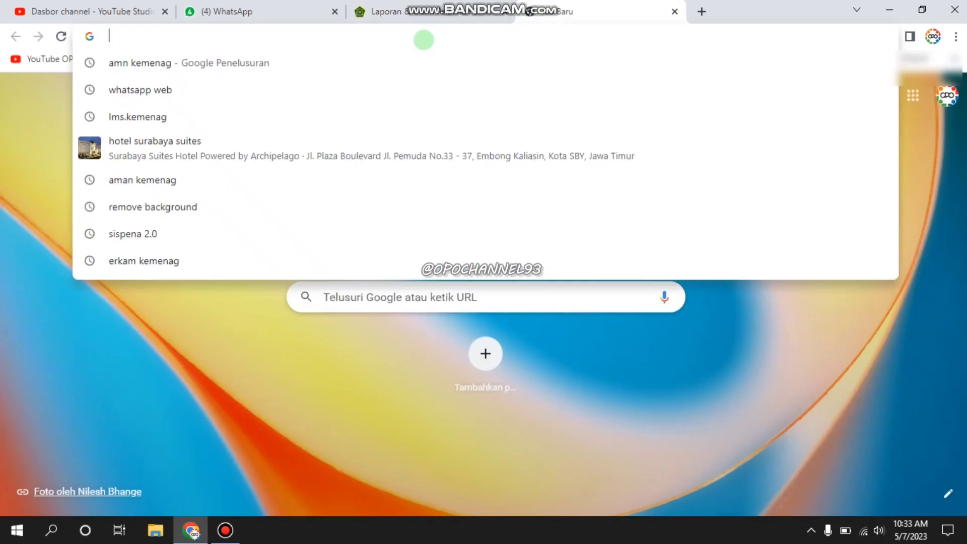
click(261, 141)
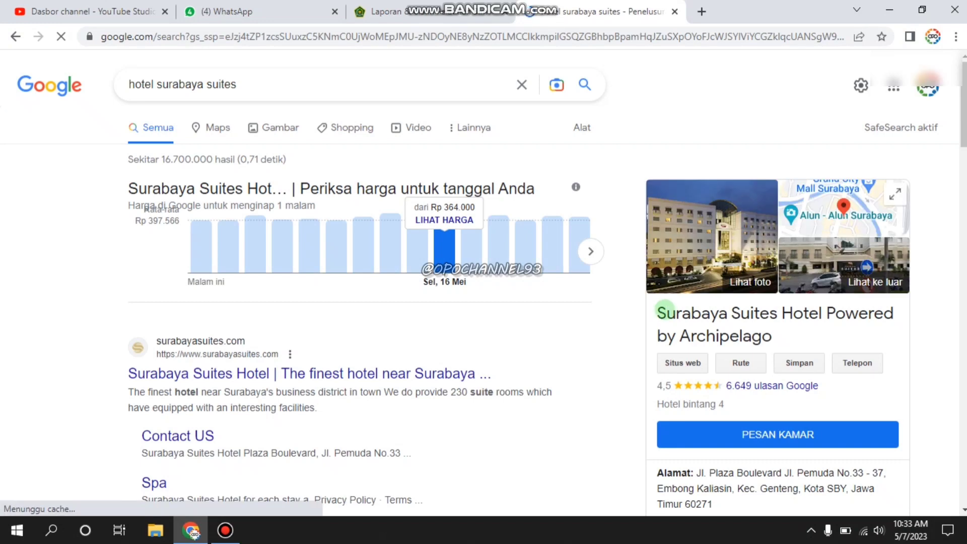
drag(653, 313, 773, 336)
key(ctrl+c)
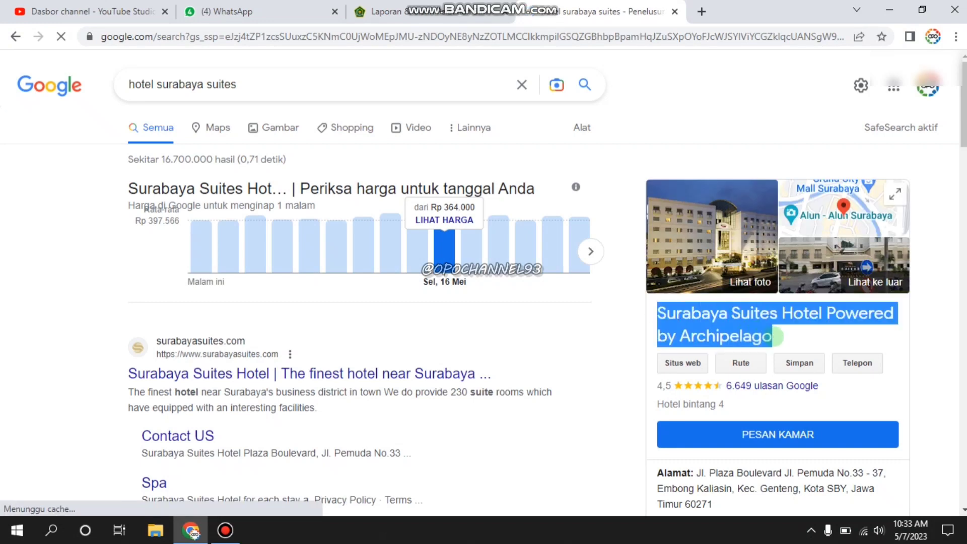
key(ctrl+shift+Tab)
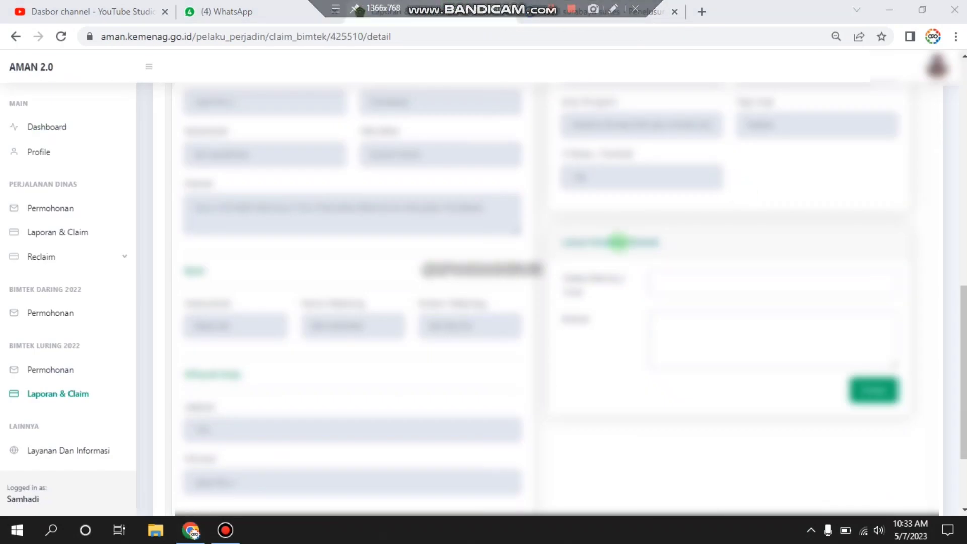
key(ctrl+v)
Step: Copy the hotel's address from the Google results into the claim's Alamat field and save the training location
click(581, 12)
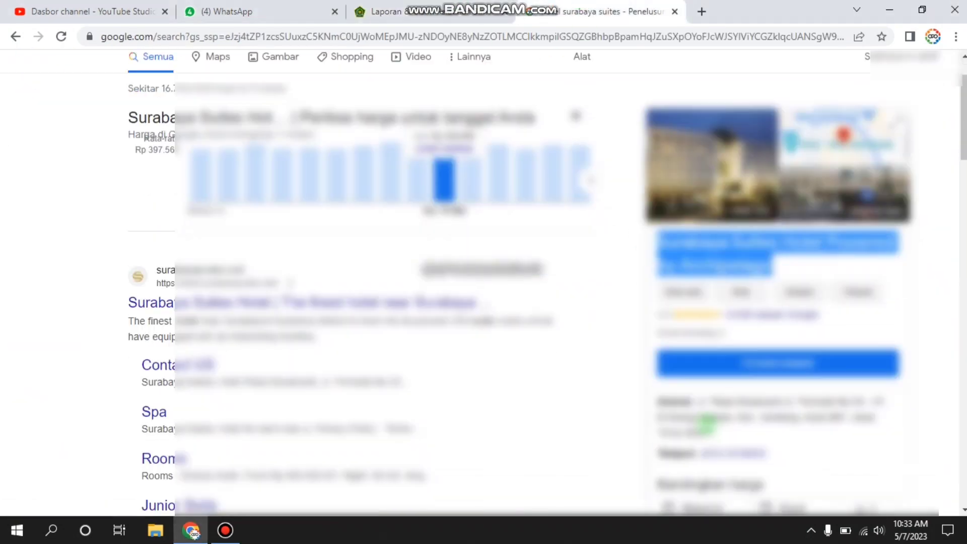
drag(698, 399, 710, 433)
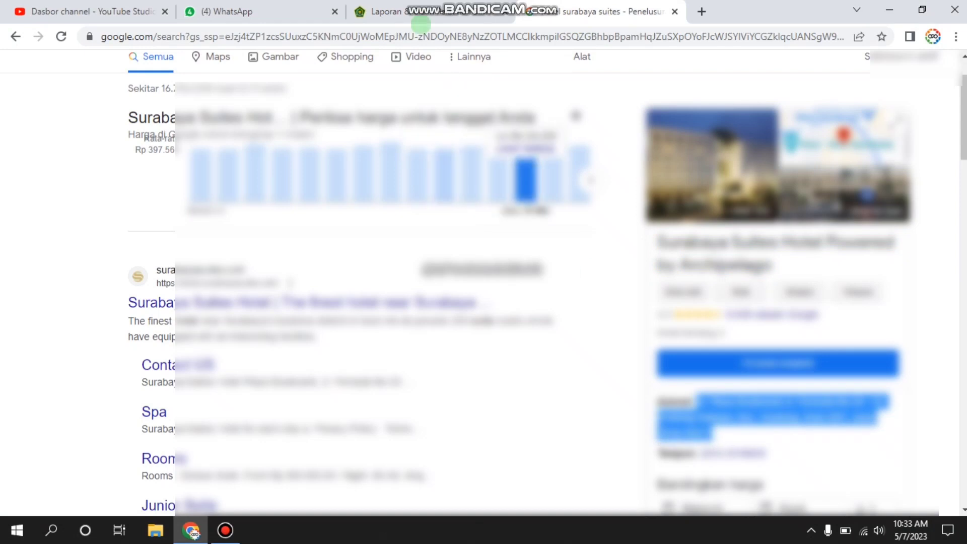
click(415, 10)
click(712, 323)
key(ctrl+v)
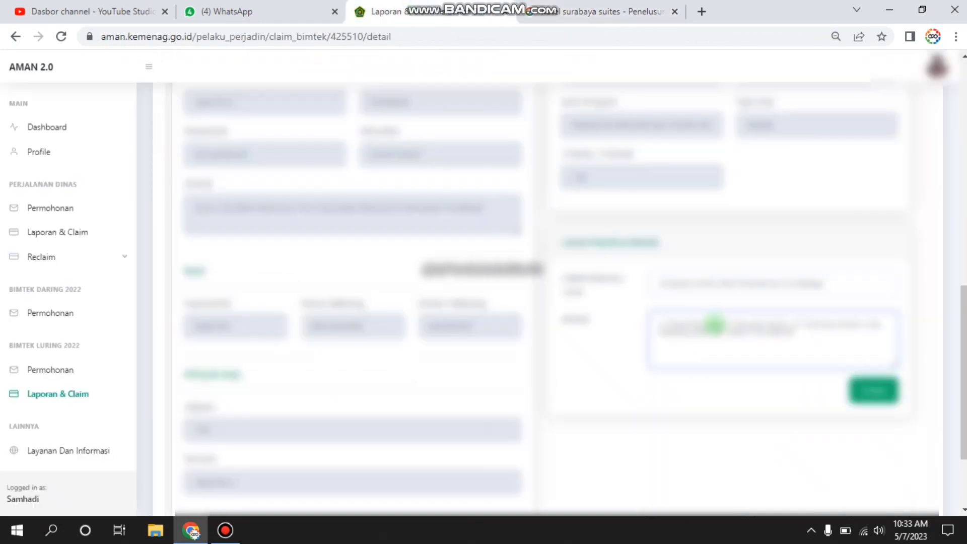
scroll(642, 378, down, 1)
scroll(642, 377, down, 1)
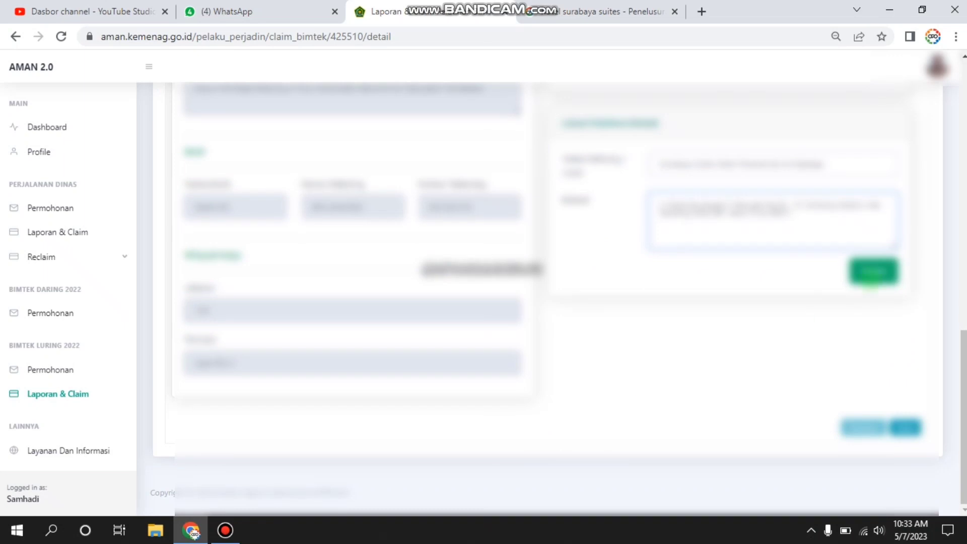
click(874, 271)
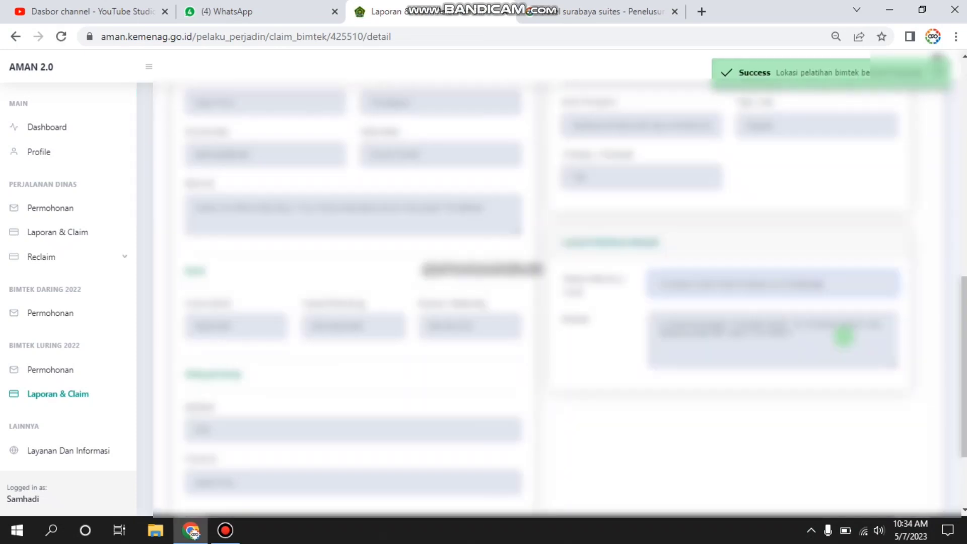
Step: Advance the claim to Laporan Keuangan and set the At Cost Nominal of the first transport item to 486.000
scroll(844, 335, down, 3)
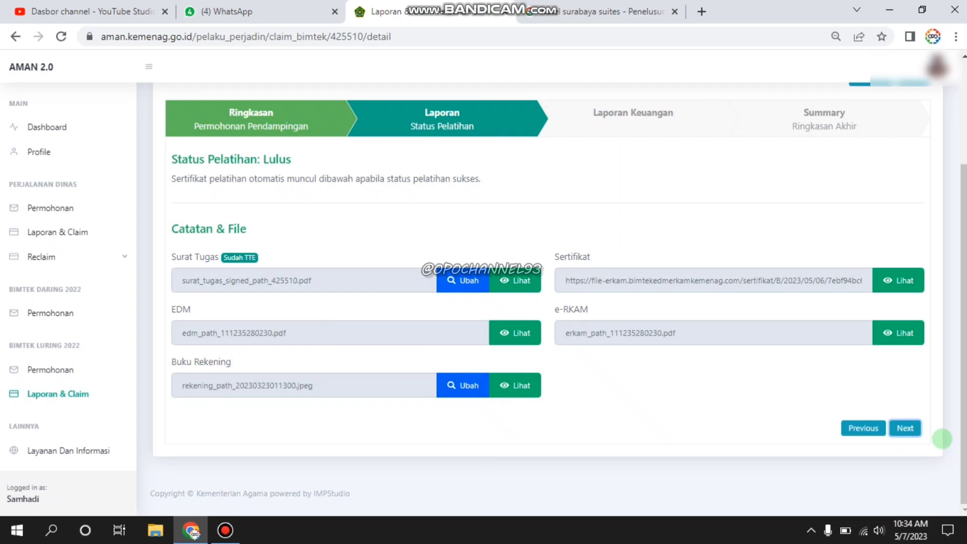
click(906, 427)
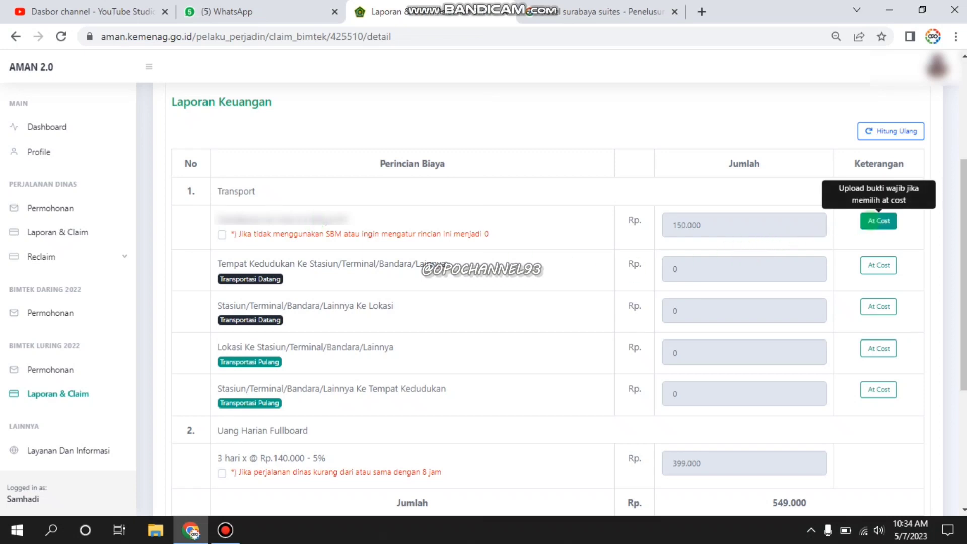
click(879, 221)
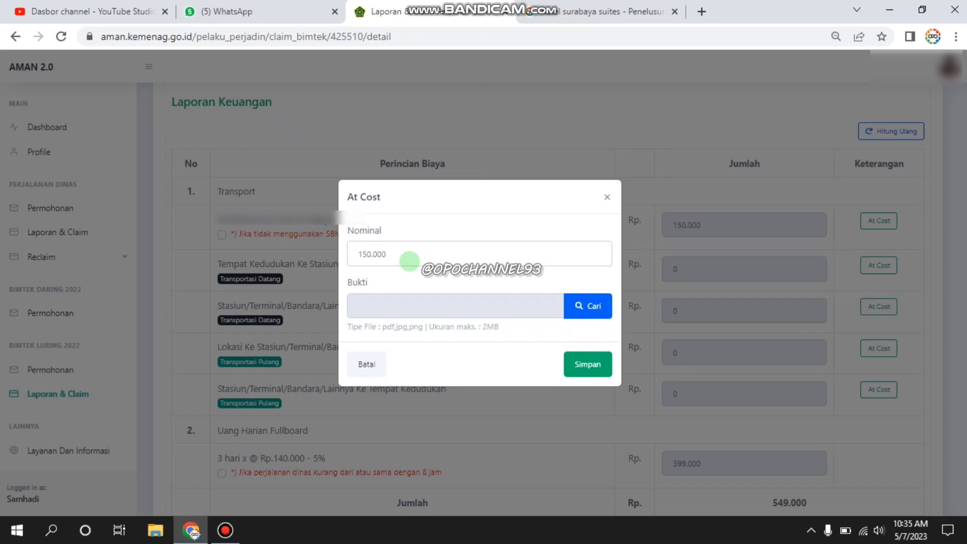
click(403, 257)
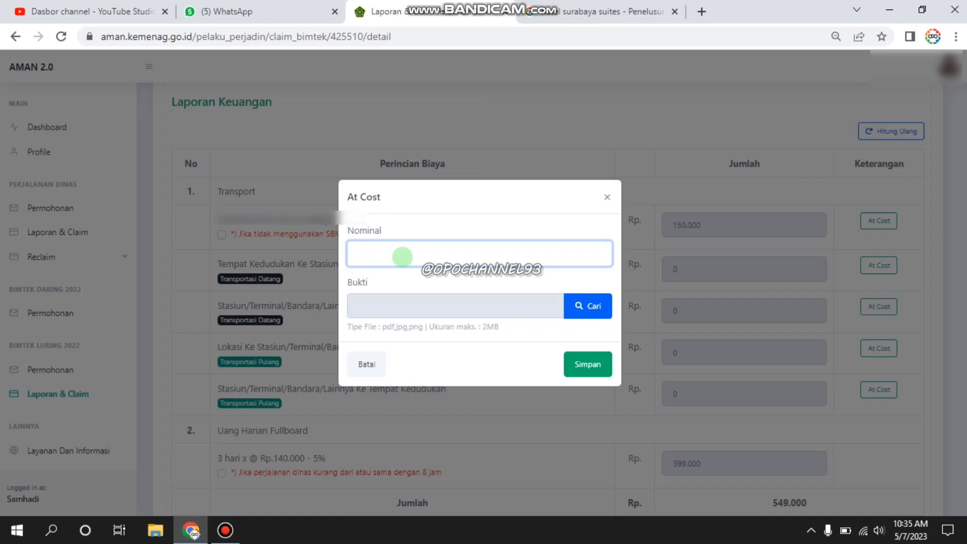
text(4)
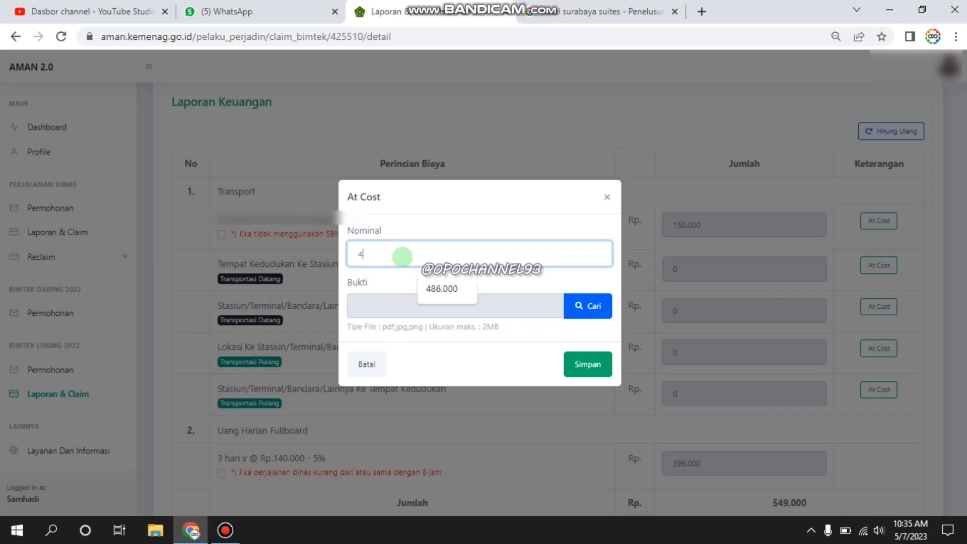
text(.860.000)
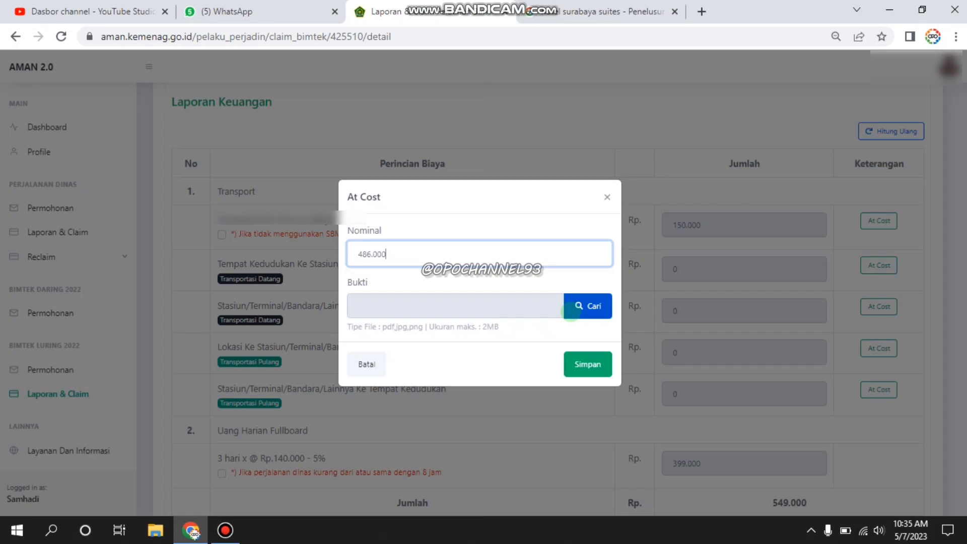
Step: Attach "WhatsApp Image 2023-05-07 at 08.58.59" from the DOWNLOADS folder as the Bukti and save the At Cost entry
click(570, 308)
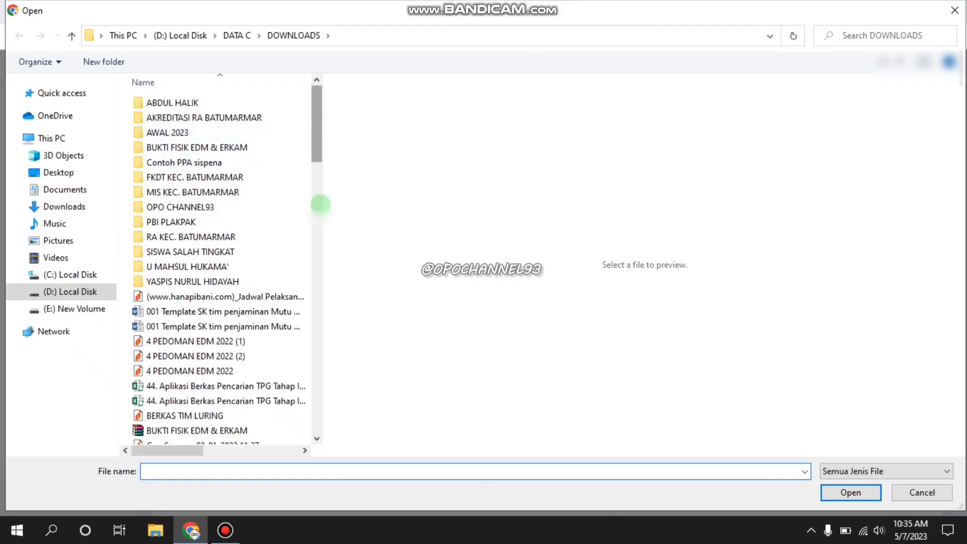
scroll(323, 171, down, 8)
drag(313, 209, 315, 398)
click(294, 436)
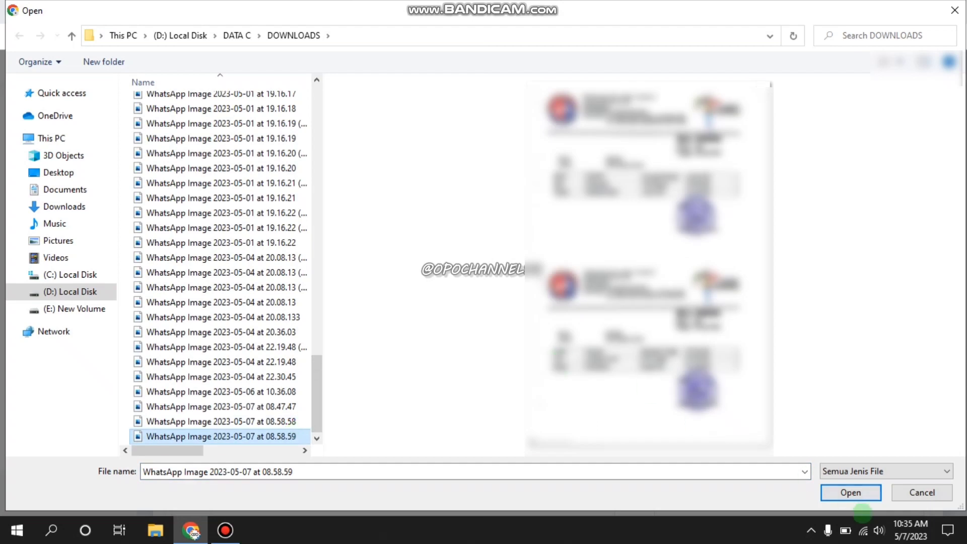
click(850, 492)
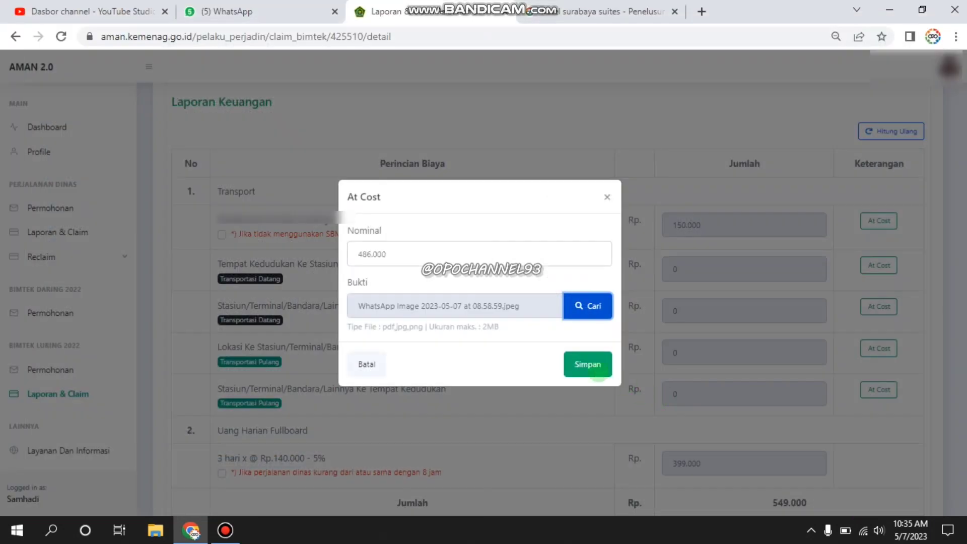
click(594, 370)
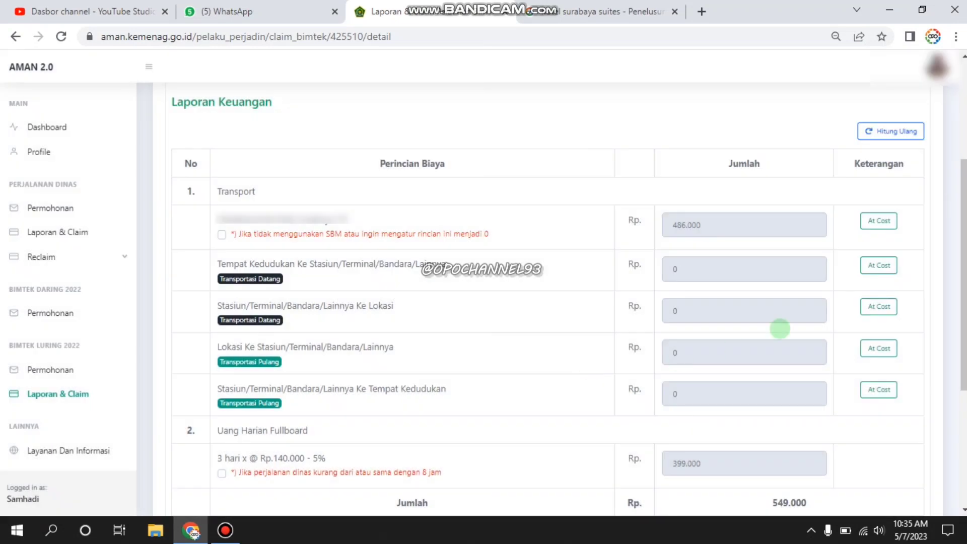
Step: Generate the Pernyataan Riil, apply the TTD signature and view the document to check it
scroll(690, 234, down, 5)
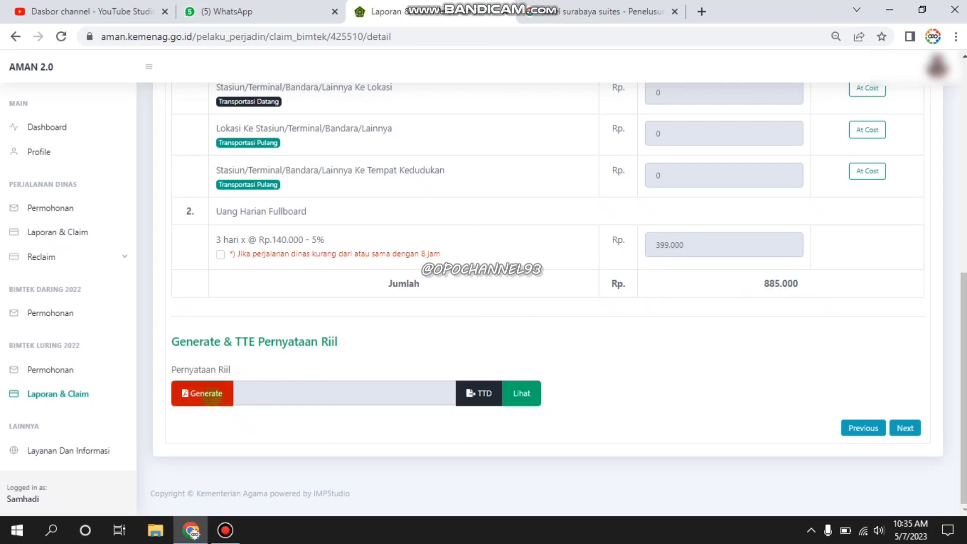
click(213, 394)
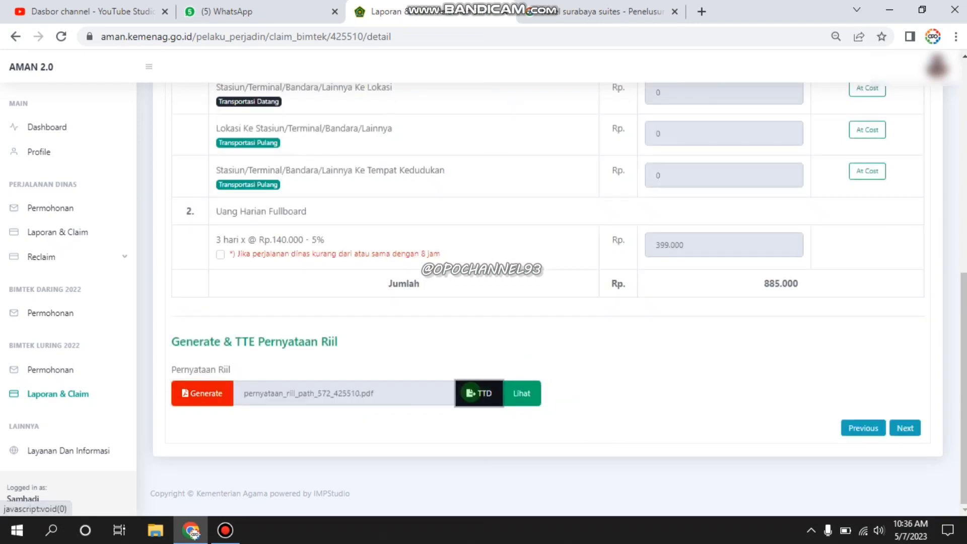
click(473, 393)
click(522, 396)
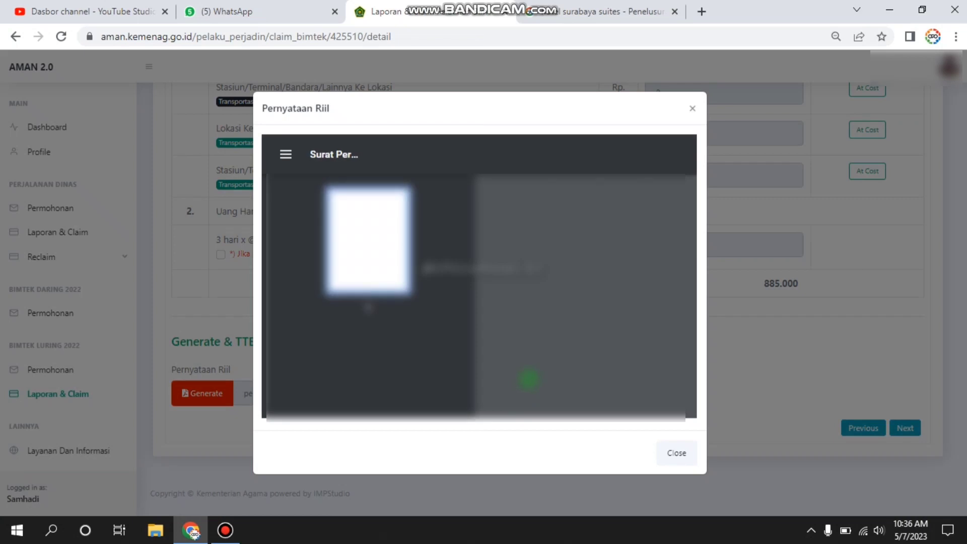
scroll(569, 378, down, 1)
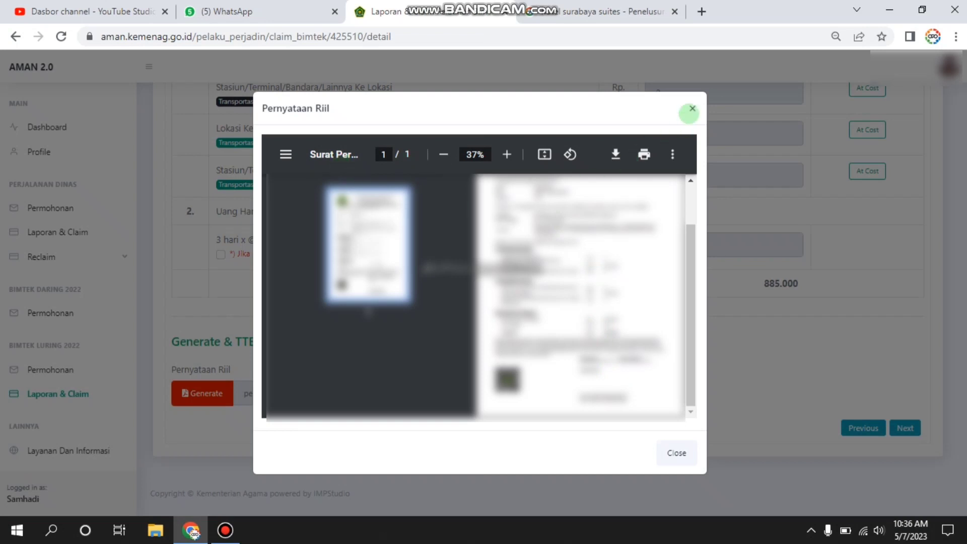
click(691, 110)
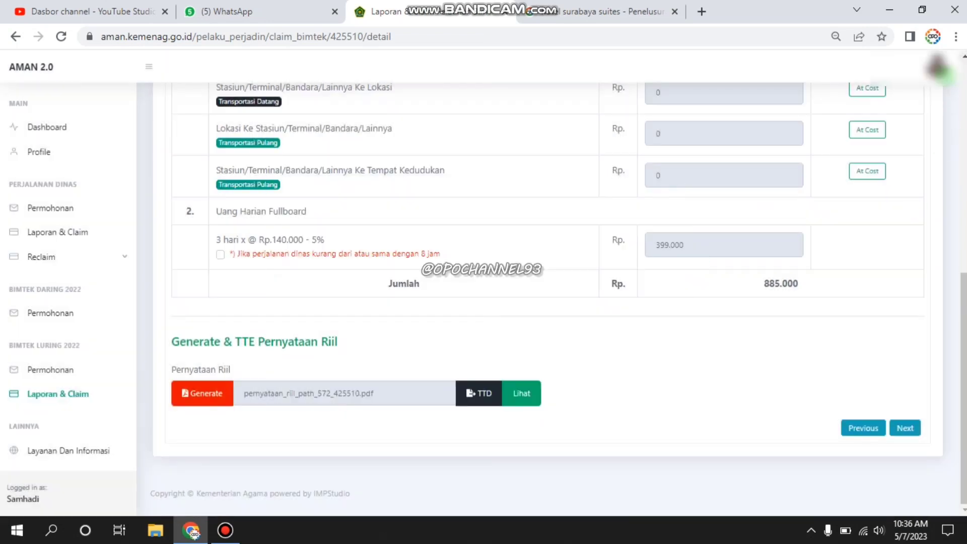
Step: Draw a handwritten signature under Tanda Tangan Digital in the account profile and save it
click(938, 67)
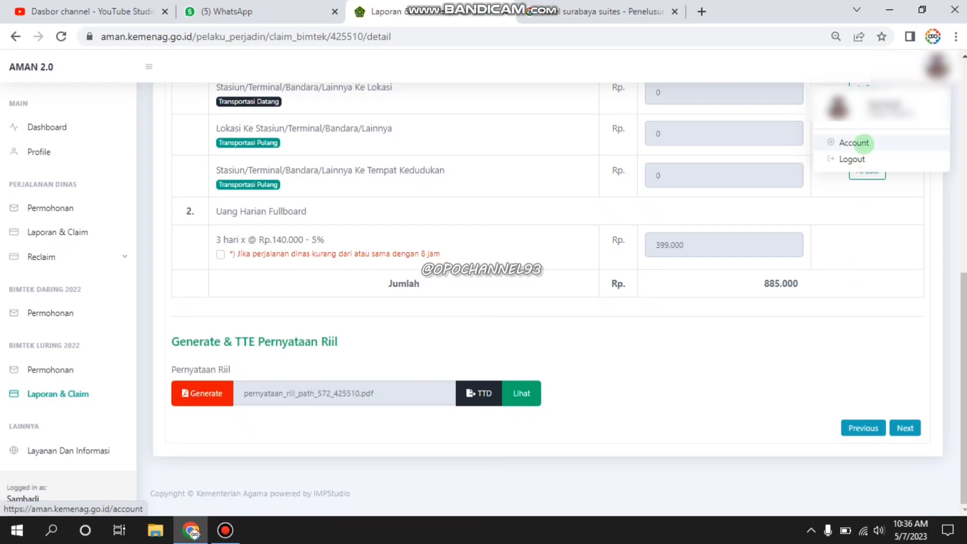
click(864, 143)
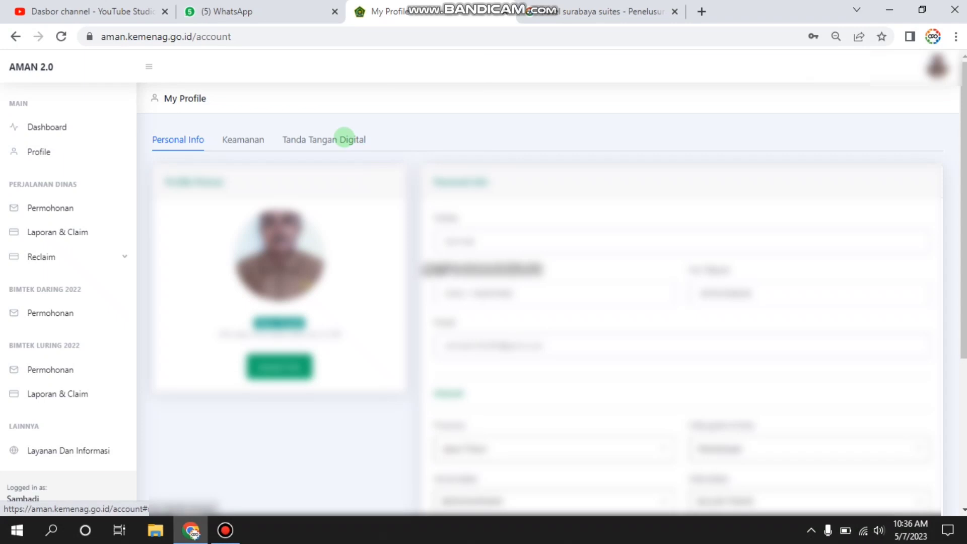
click(346, 139)
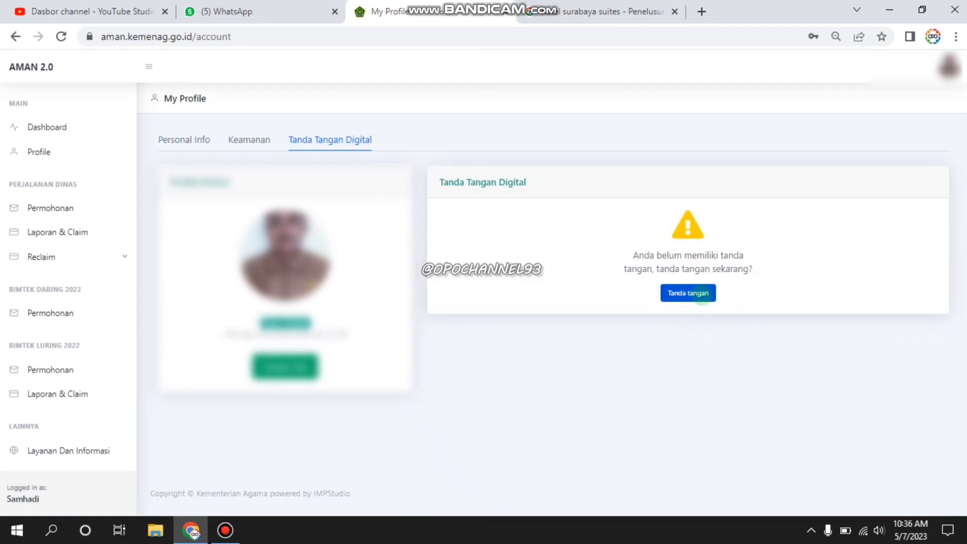
click(700, 294)
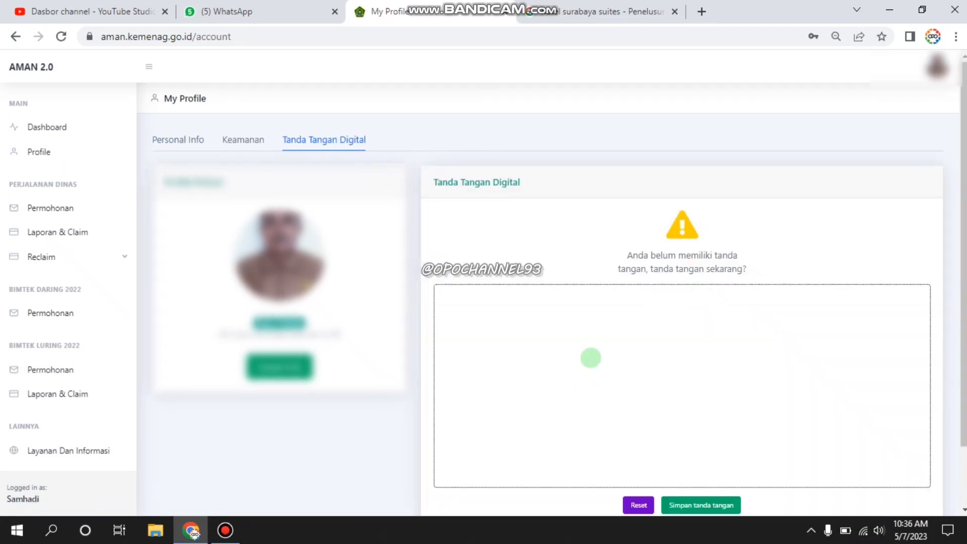
mouse_move(669, 378)
mouse_down()
mouse_move(652, 406)
mouse_move(670, 309)
mouse_move(691, 300)
mouse_move(667, 470)
mouse_up()
mouse_move(715, 376)
mouse_down()
mouse_move(702, 398)
mouse_move(725, 345)
mouse_move(691, 414)
mouse_move(746, 374)
mouse_move(741, 395)
mouse_move(687, 395)
mouse_move(684, 455)
mouse_up()
click(716, 407)
mouse_move(749, 397)
mouse_down()
mouse_move(771, 283)
mouse_move(784, 401)
mouse_up()
mouse_move(754, 357)
mouse_down()
mouse_move(801, 300)
mouse_move(788, 421)
mouse_move(831, 365)
mouse_move(862, 375)
mouse_move(779, 453)
mouse_up()
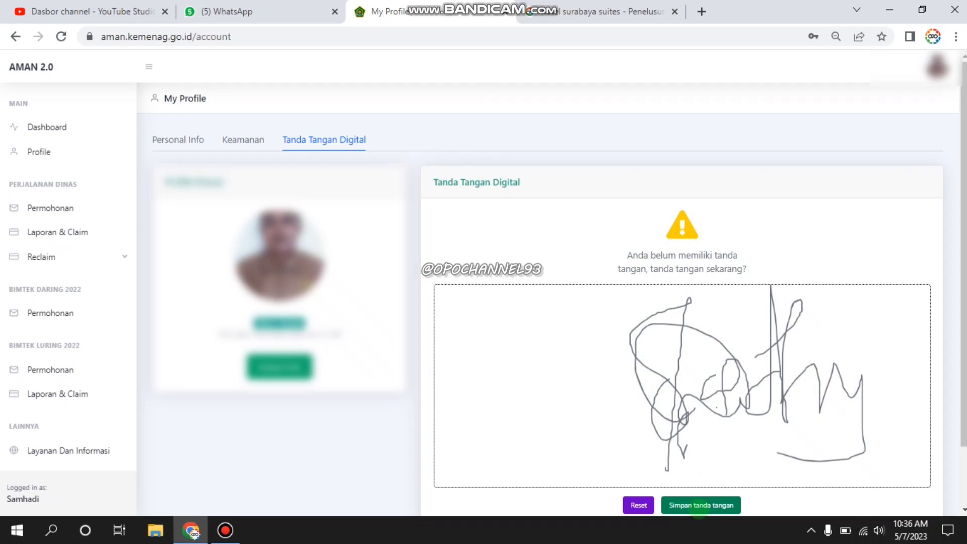
click(700, 506)
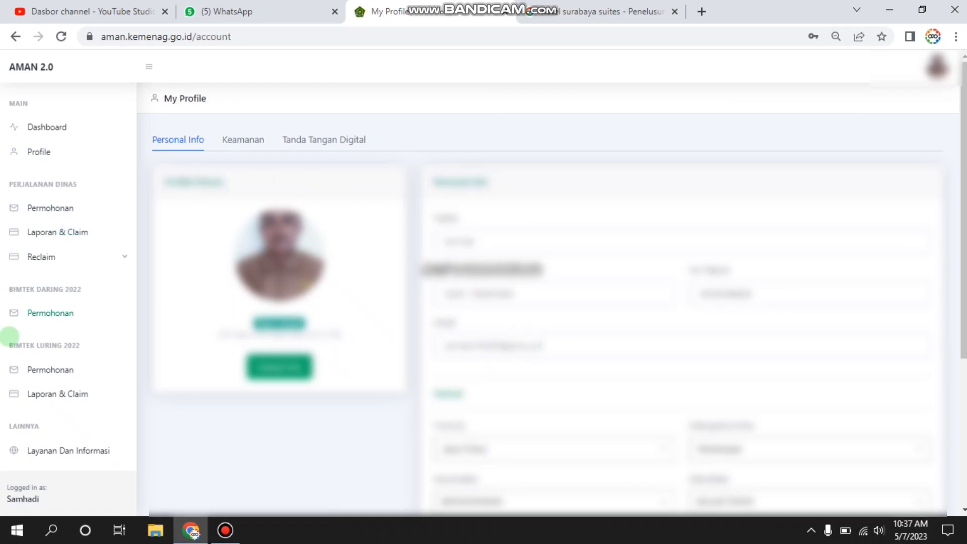
Step: Reopen the 05 - 07 Mei 2023 Bimtek Luring claim and advance it to Laporan Keuangan
click(44, 394)
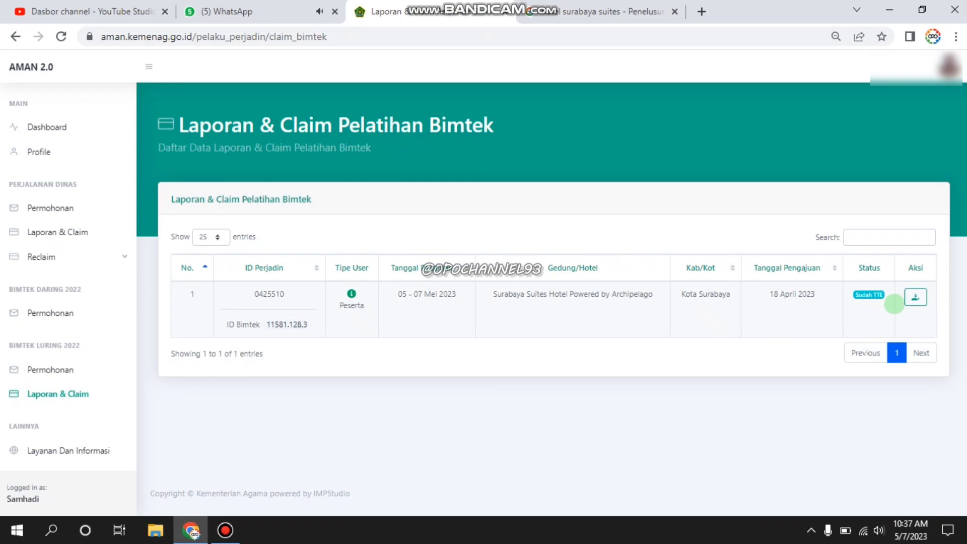
click(916, 297)
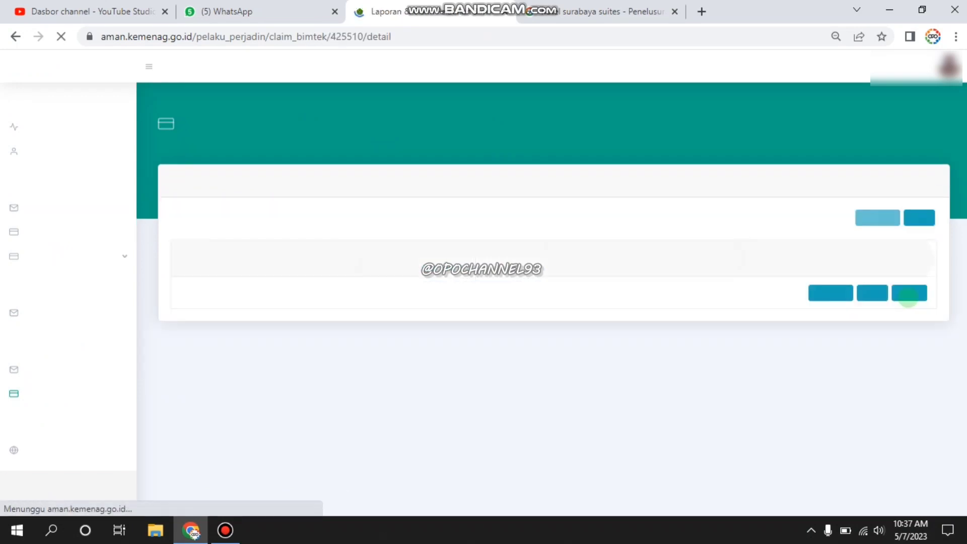
click(871, 290)
scroll(894, 314, down, 3)
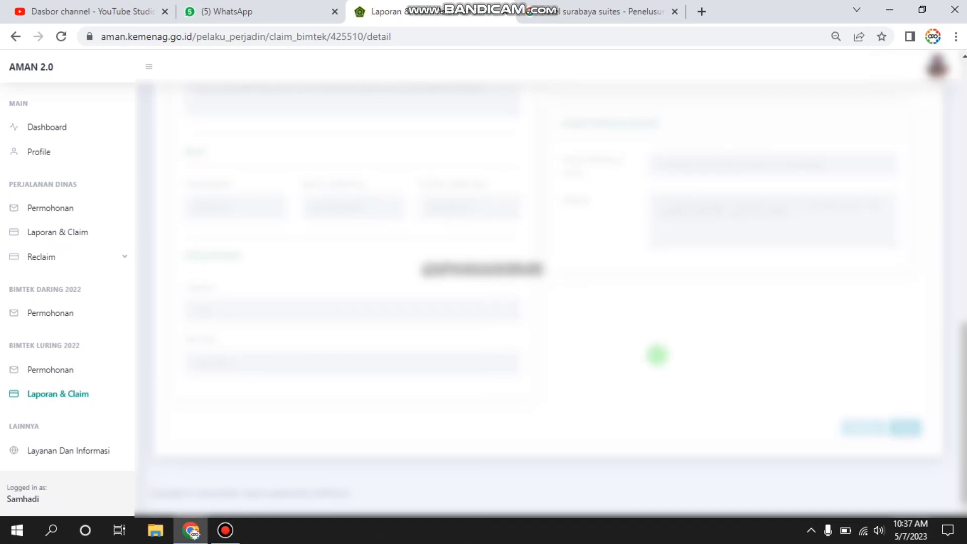
mouse_move(605, 9)
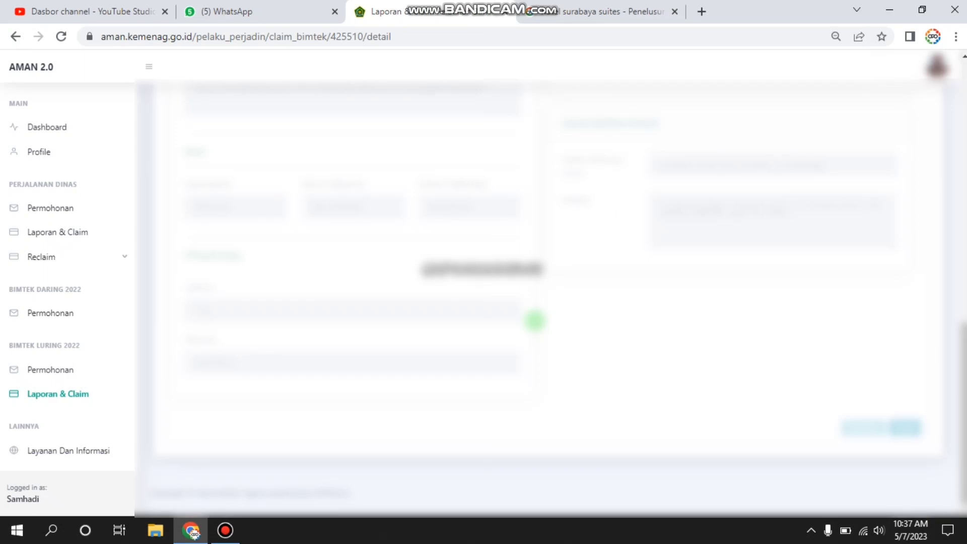
mouse_move(484, 8)
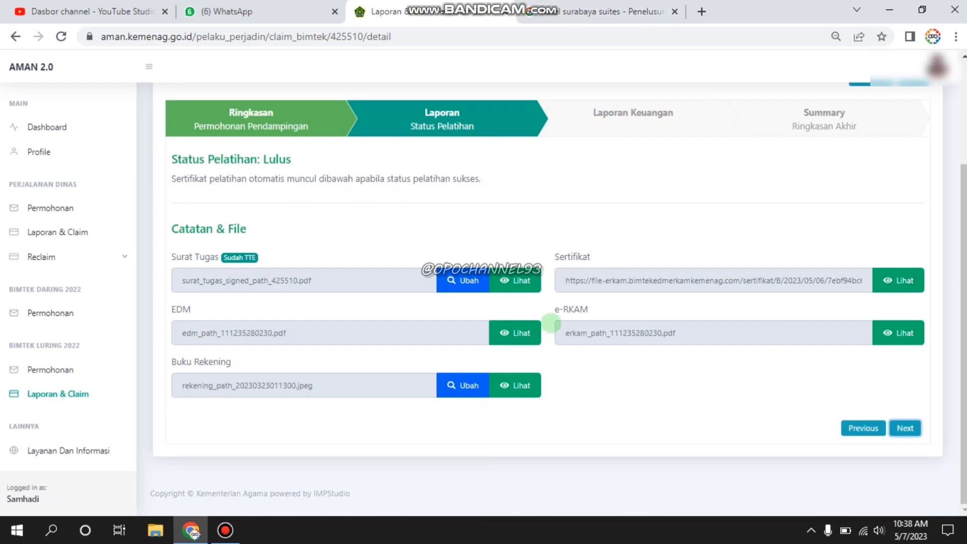
click(905, 428)
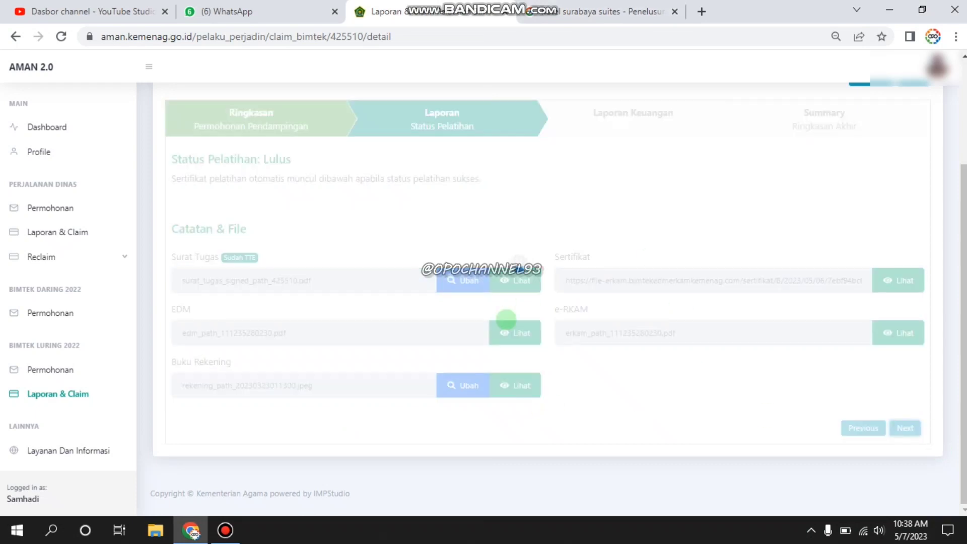
Step: Regenerate the Pernyataan Riil and sign it with the saved digital signature
scroll(503, 318, down, 2)
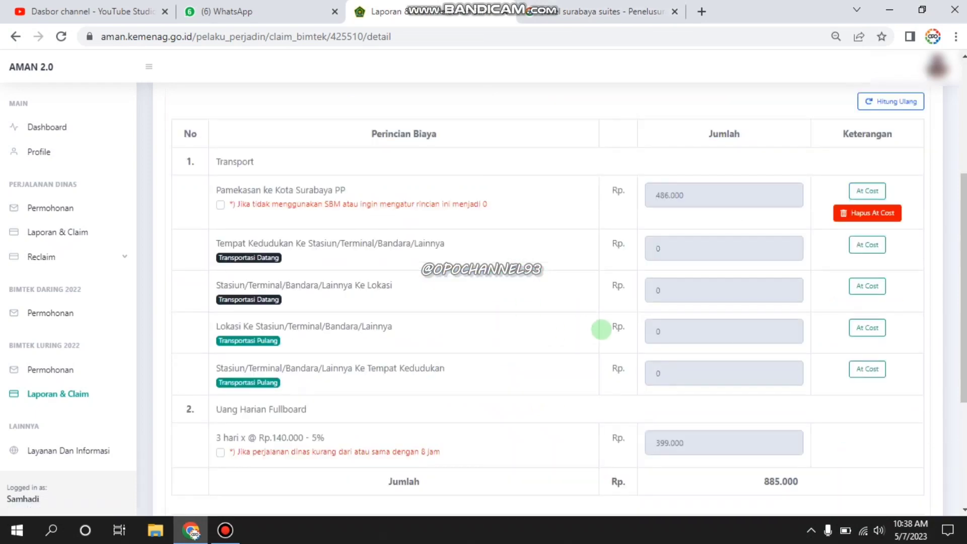
scroll(598, 217, down, 4)
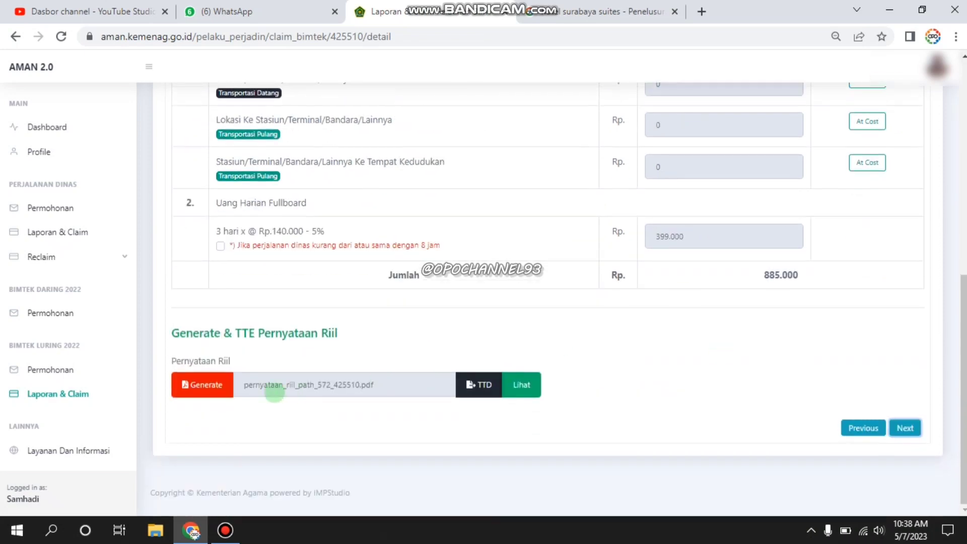
click(205, 382)
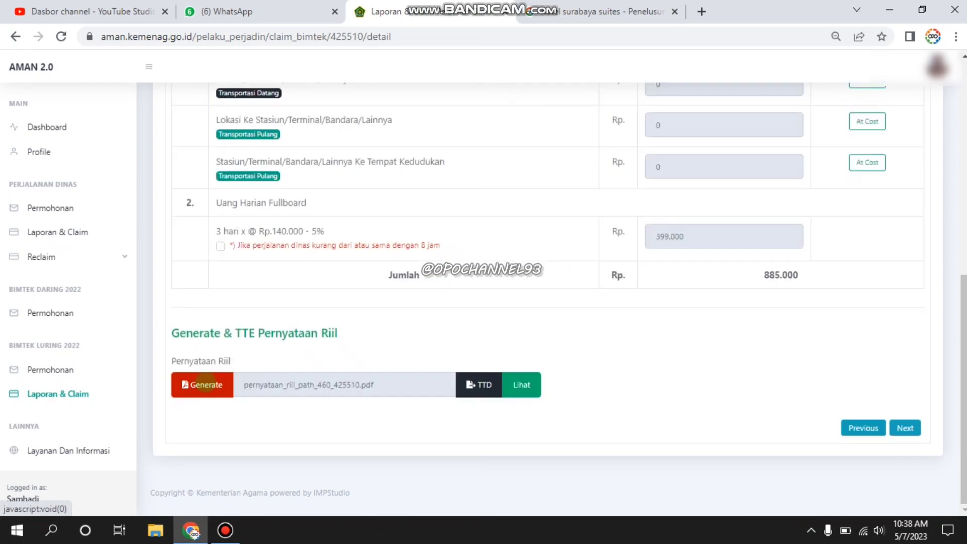
click(484, 387)
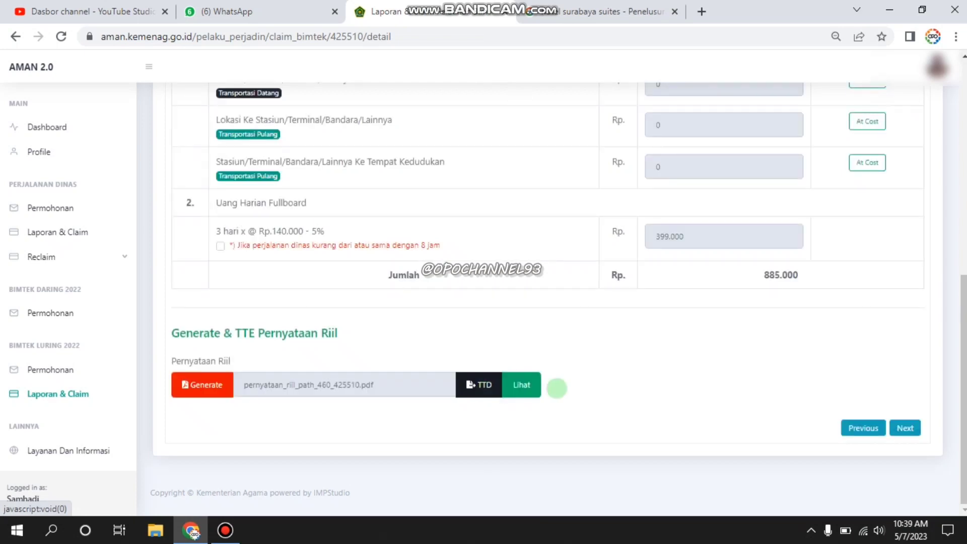
Step: View the signed Pernyataan Riil, check its signature area and close it without saving a copy
click(521, 386)
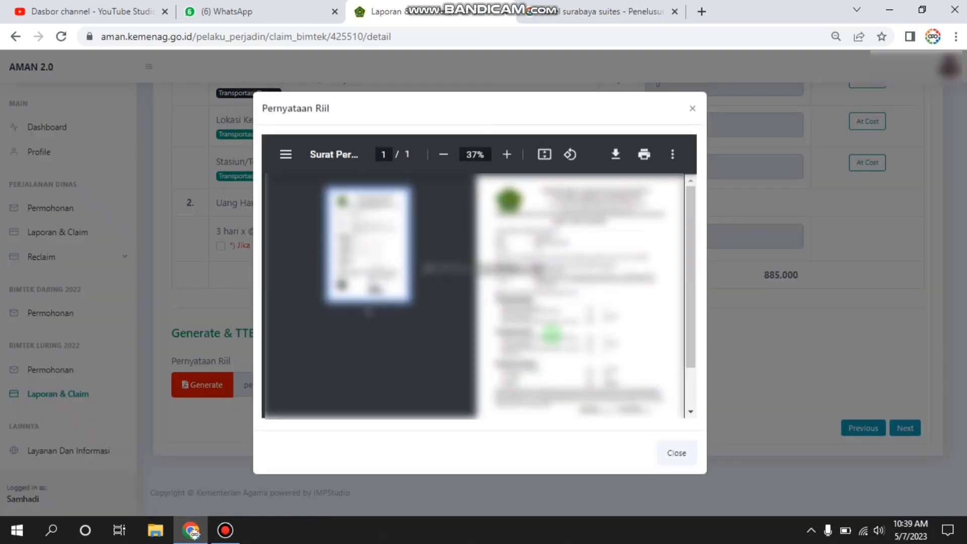
scroll(541, 356, down, 2)
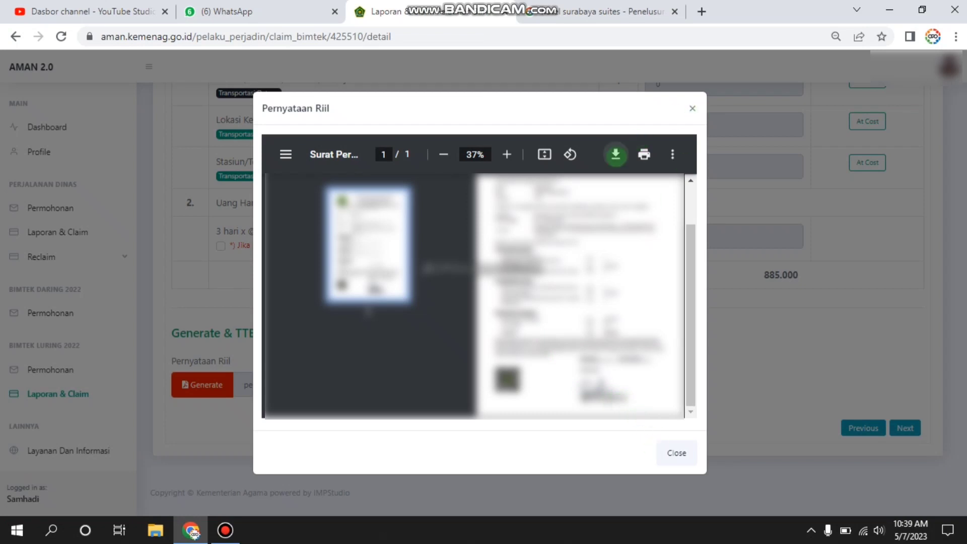
click(616, 154)
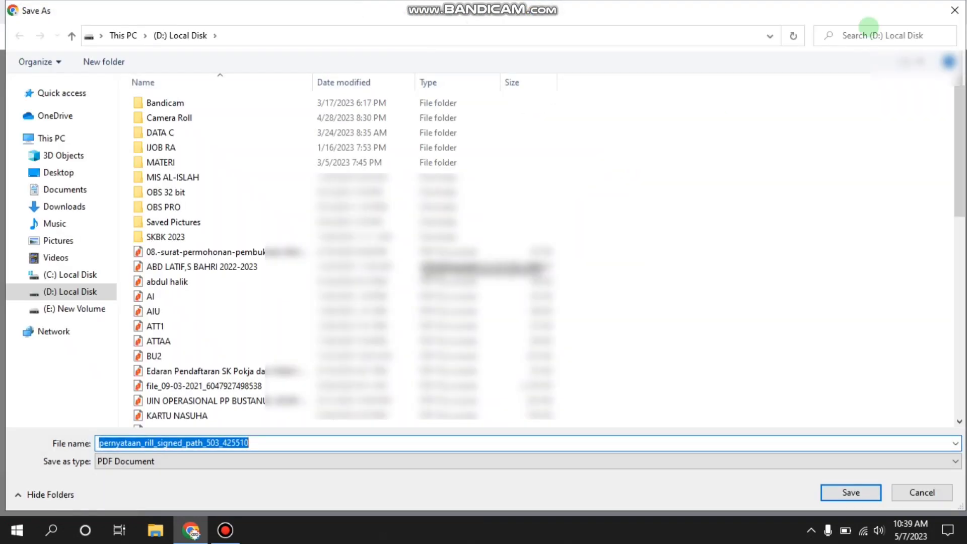
click(954, 11)
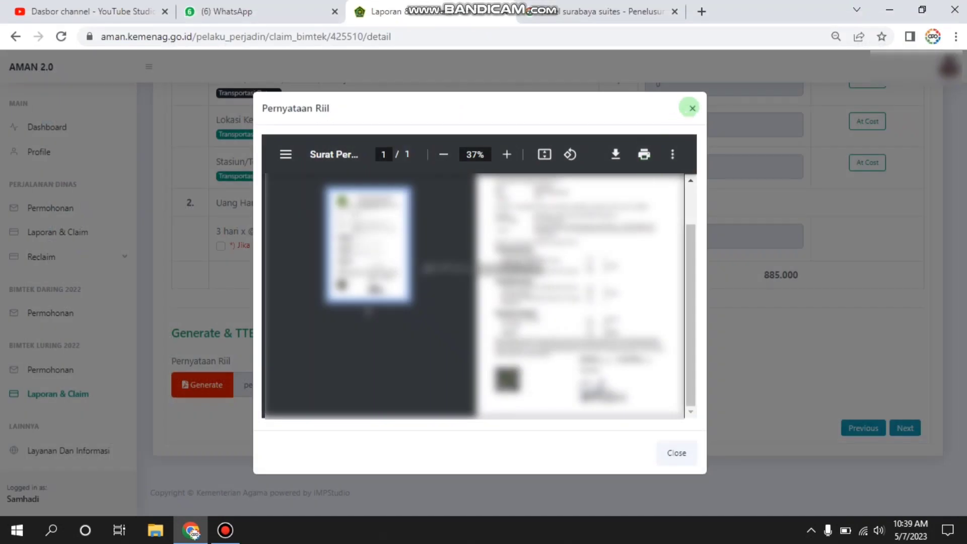
click(691, 106)
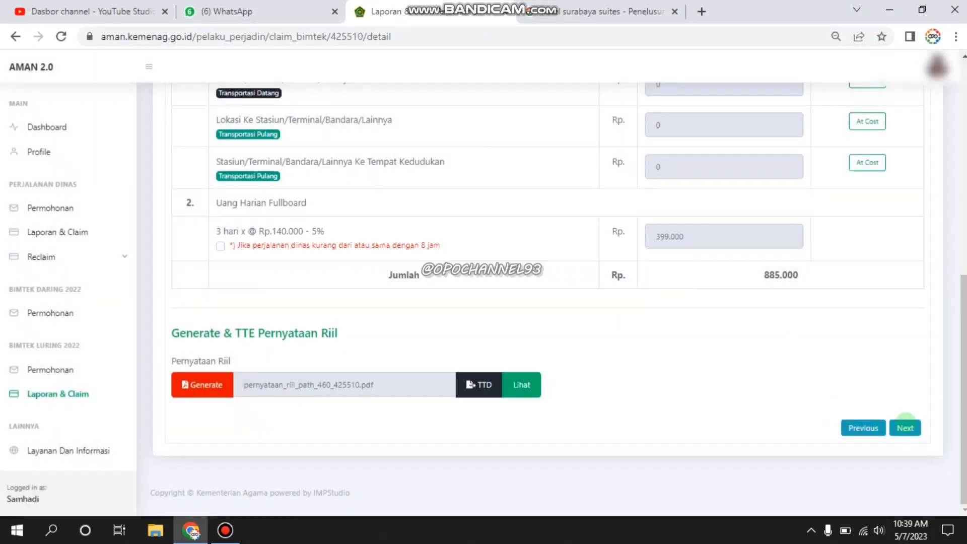
Step: Advance the claim to the Summary, review its details and download the Pernyataan Riil from Rincian Keuangan
click(905, 428)
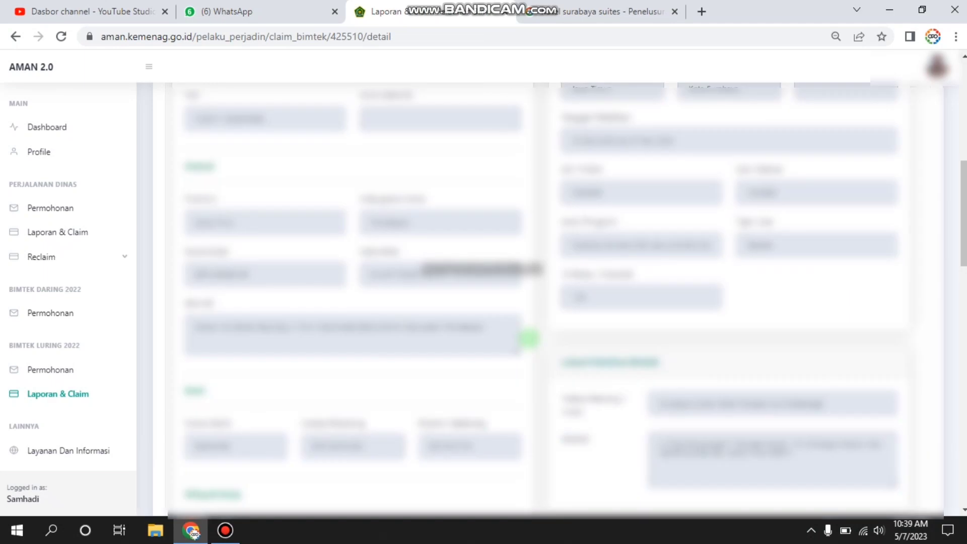
scroll(641, 345, down, 5)
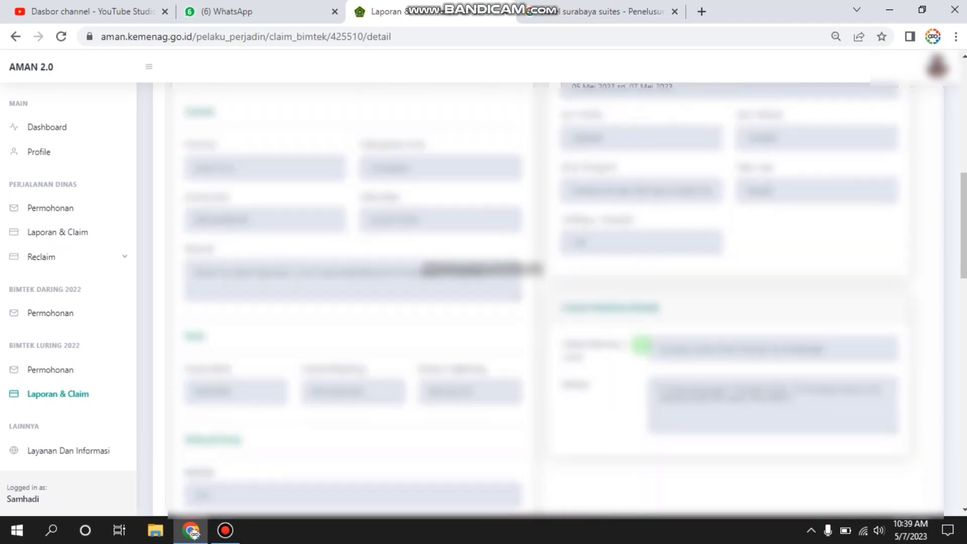
scroll(554, 350, down, 7)
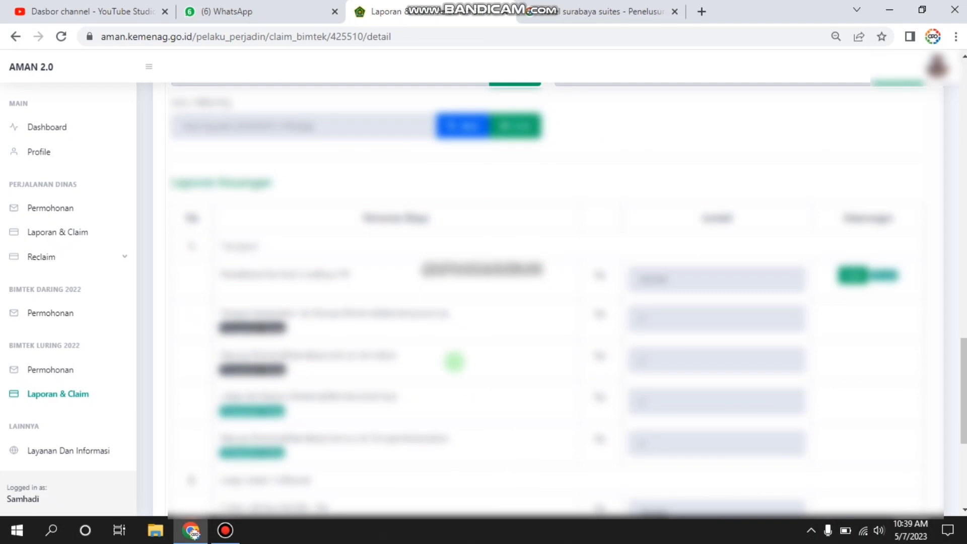
scroll(403, 368, down, 5)
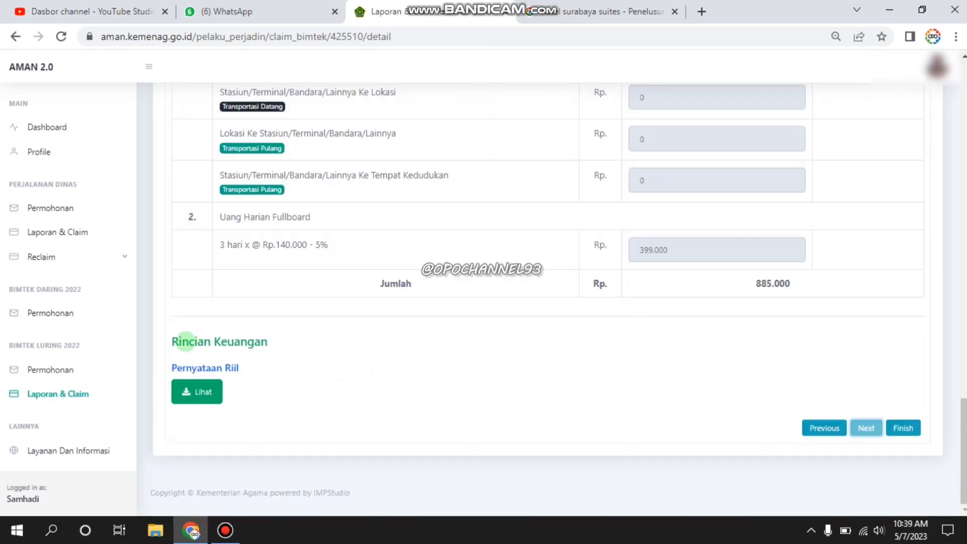
click(191, 393)
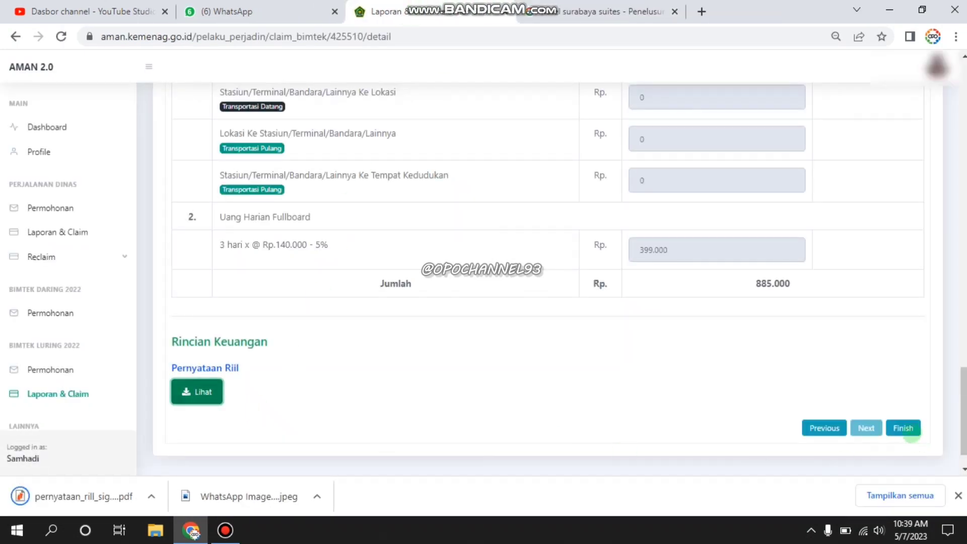
Step: Finish and submit the 05 - 07 Mei 2023 Bimtek claim, confirming the submission and dismissing the browser's downloads bar
click(907, 425)
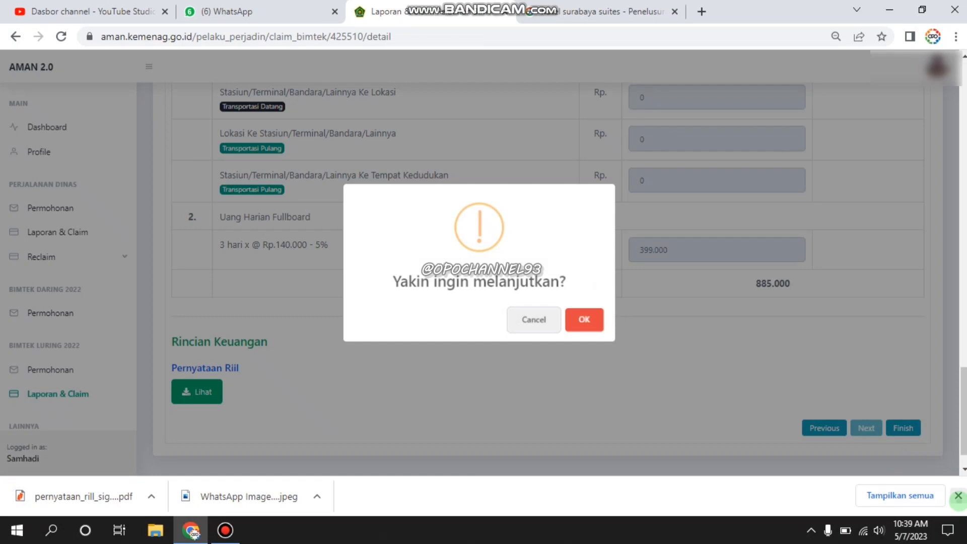
click(958, 495)
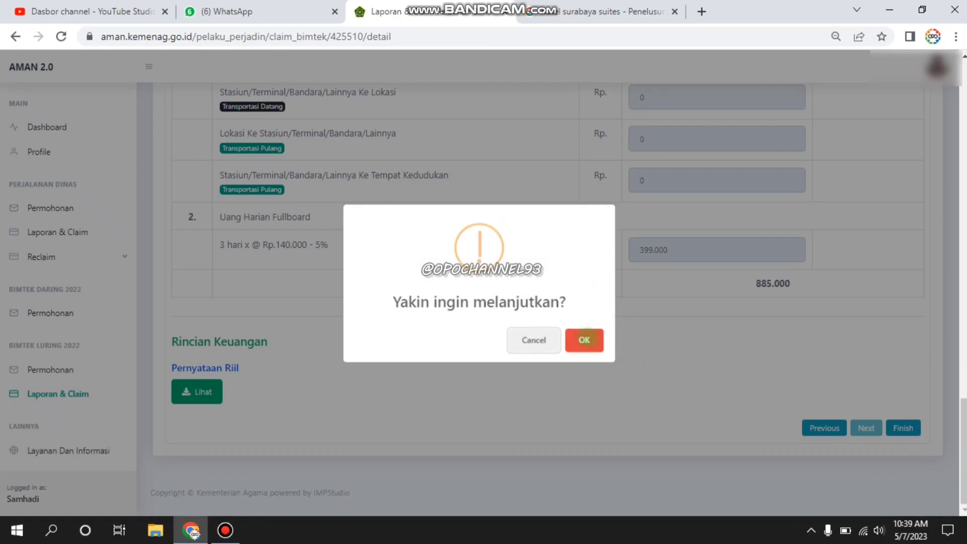
click(585, 339)
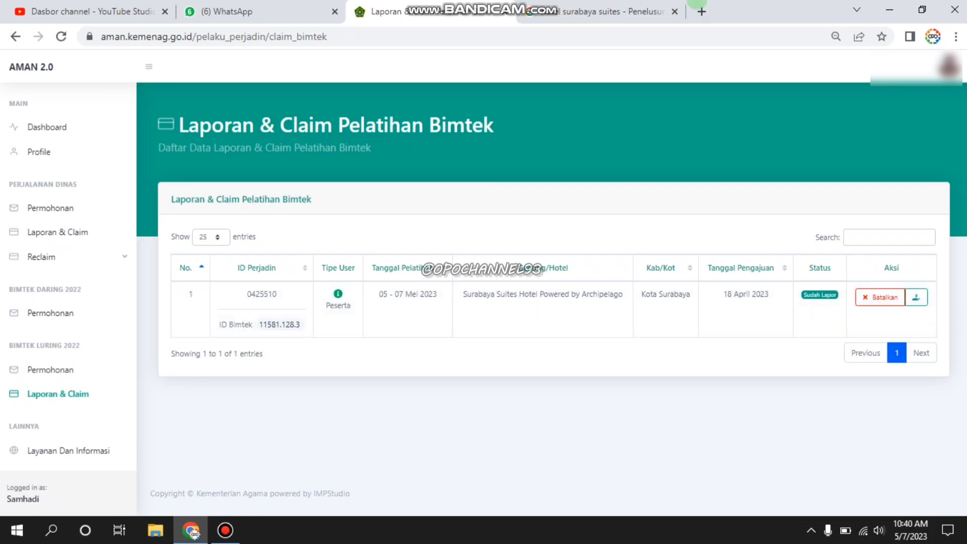
Step: Open the signed-in user's account menu from the Laporan & Claim Pelatihan Bimtek page
mouse_move(590, 6)
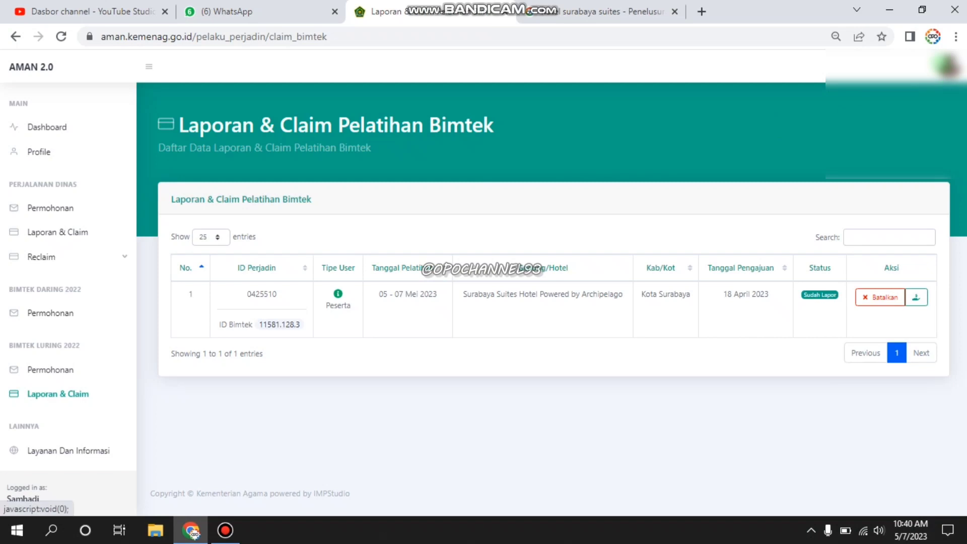
click(946, 64)
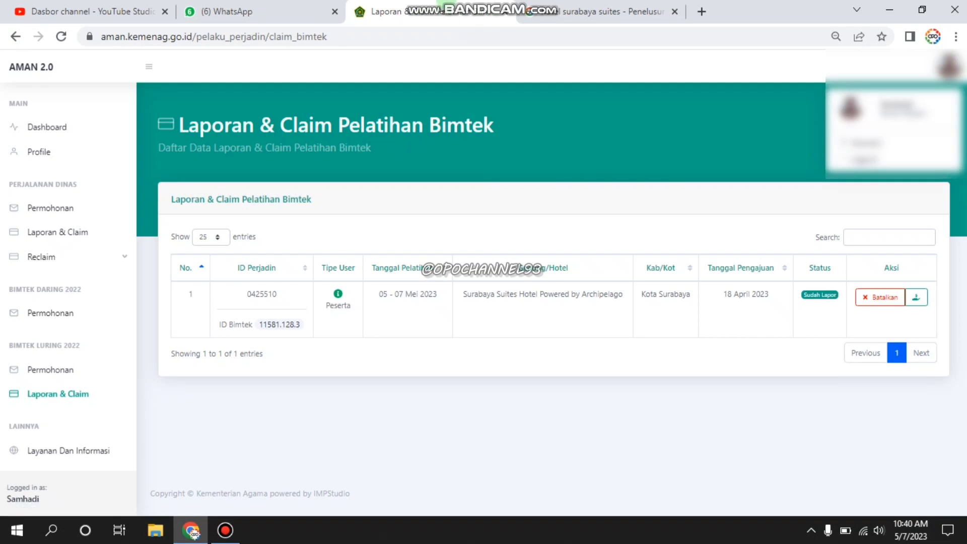
mouse_move(499, 6)
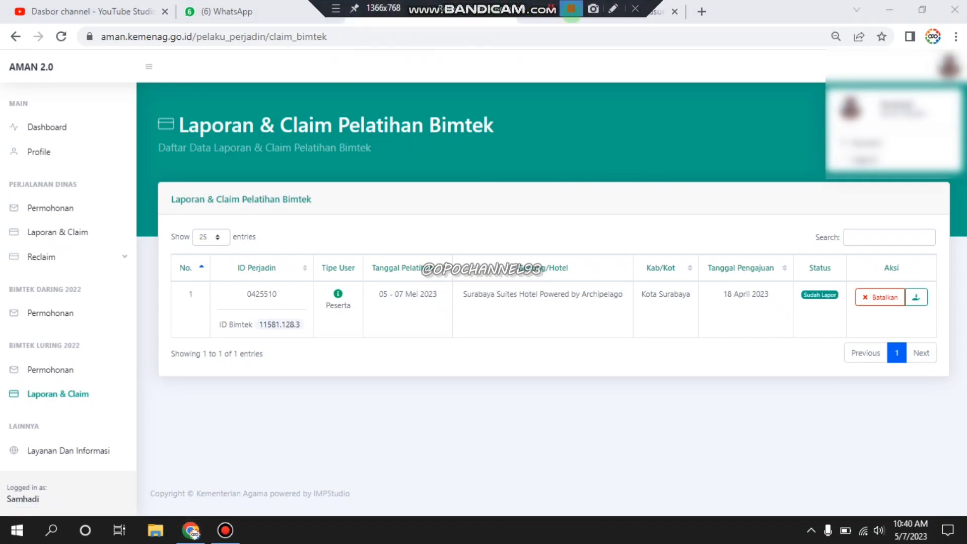